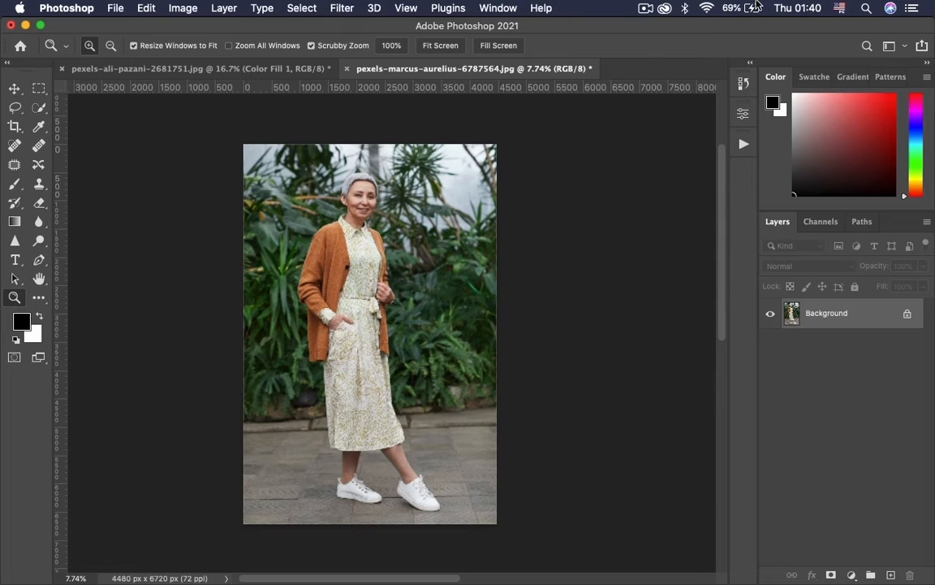
Duplicate the Background layer and rename the copy Foreground.
key("super+j")
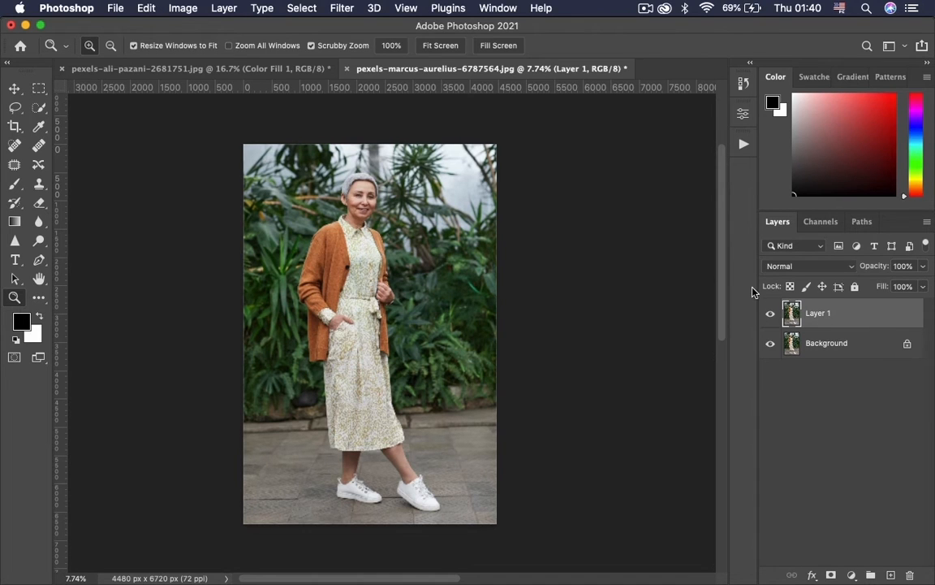
double_click(822, 312)
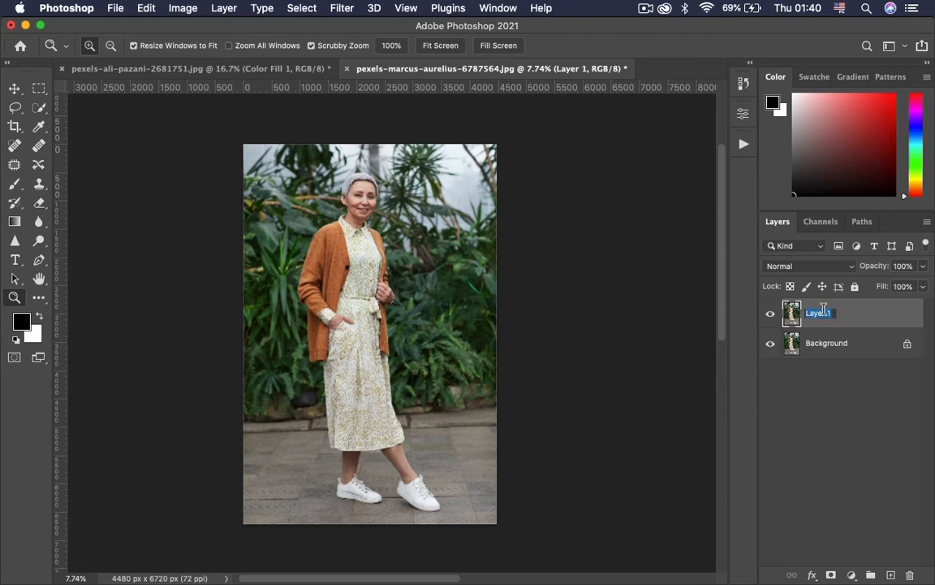
type("Forground")
key("BackSpace")
key("BackSpace")
left_click(853, 322)
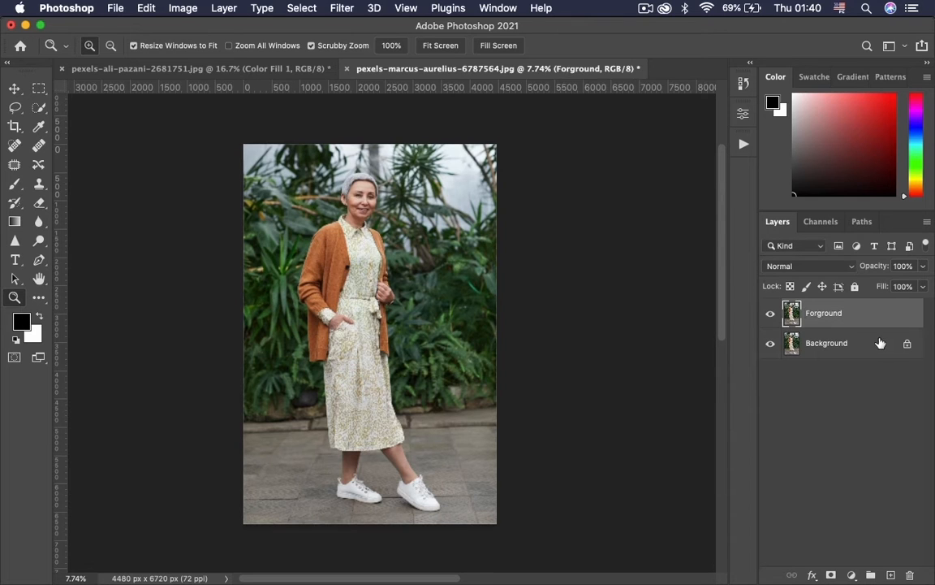
double_click(840, 314)
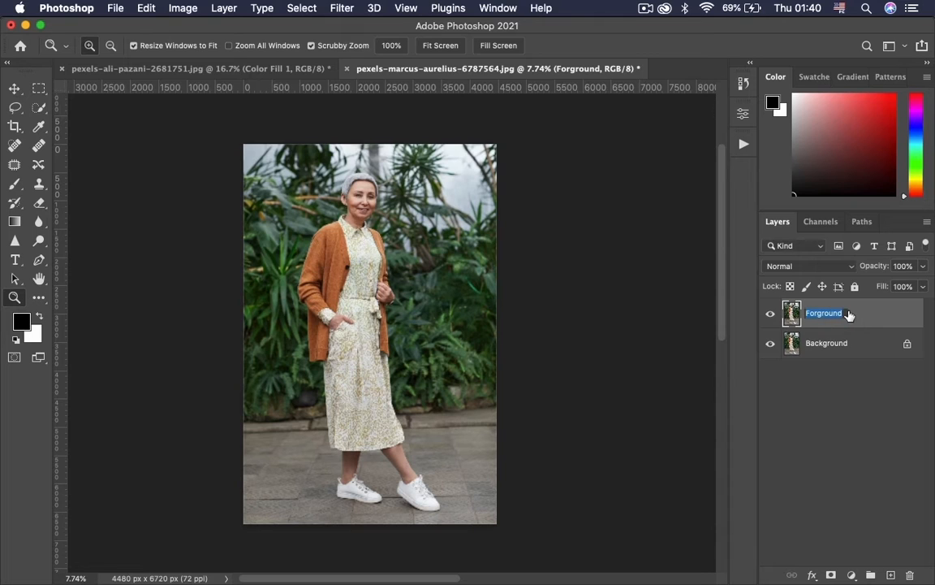
type("Foreground")
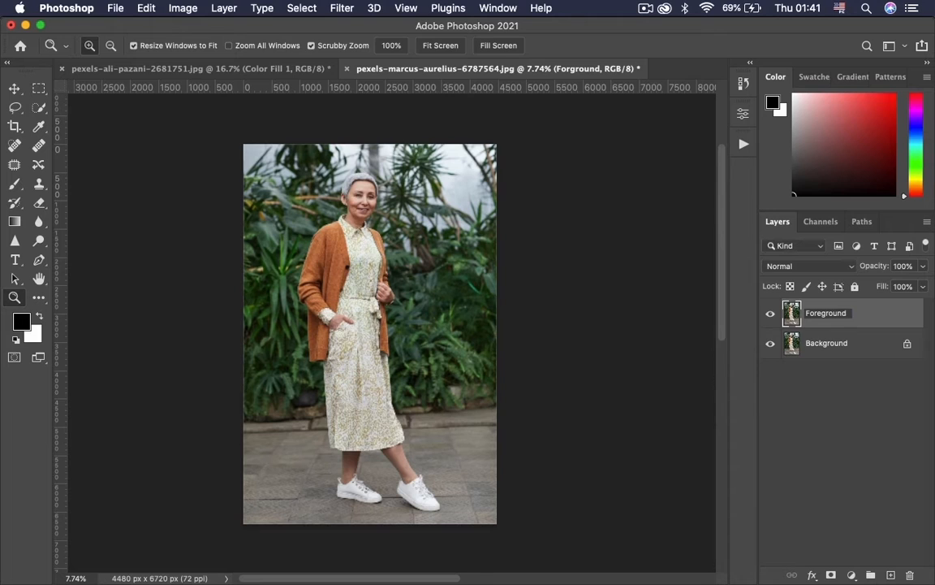
key("Return")
On the Background layer, select the whole woman with the Quick Selection Tool.
left_click(844, 351)
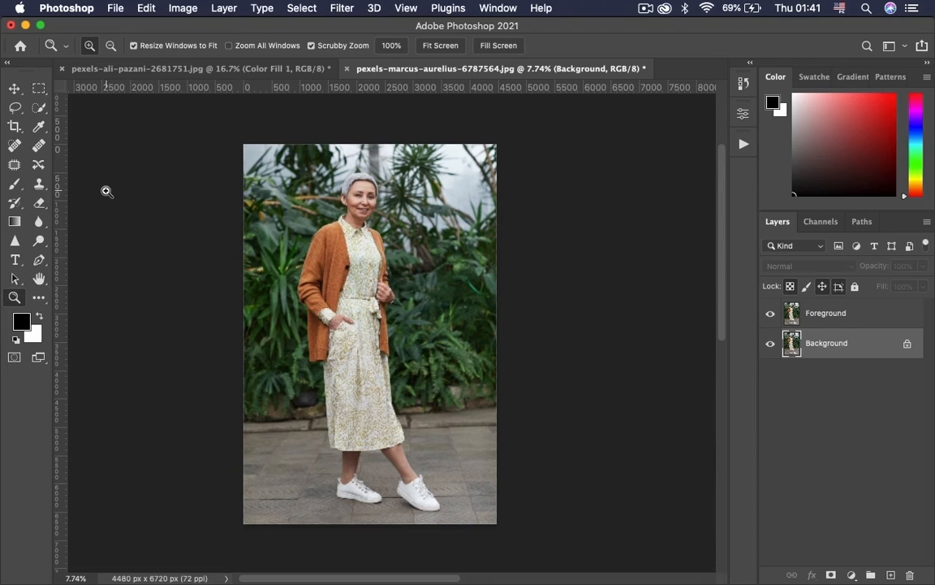
left_click(36, 113)
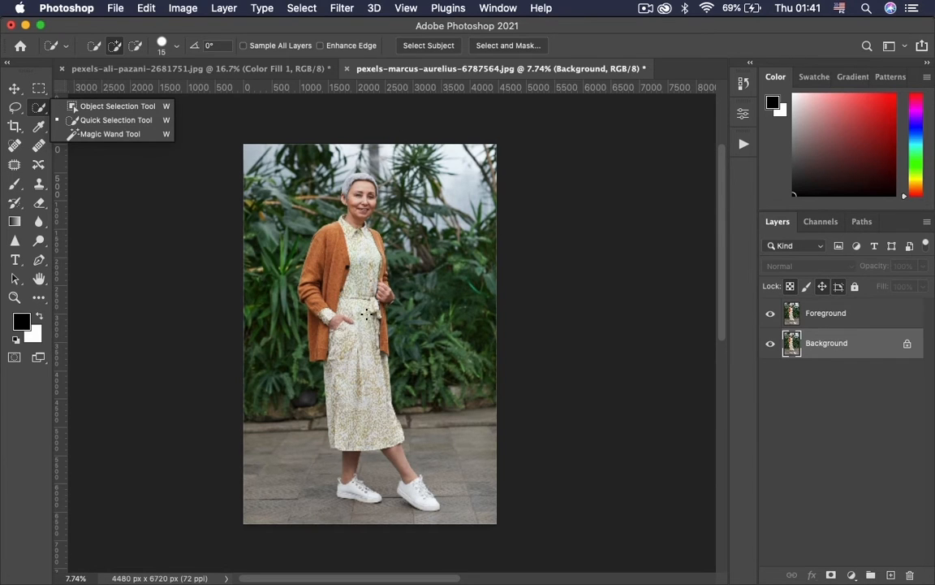
left_click(112, 120)
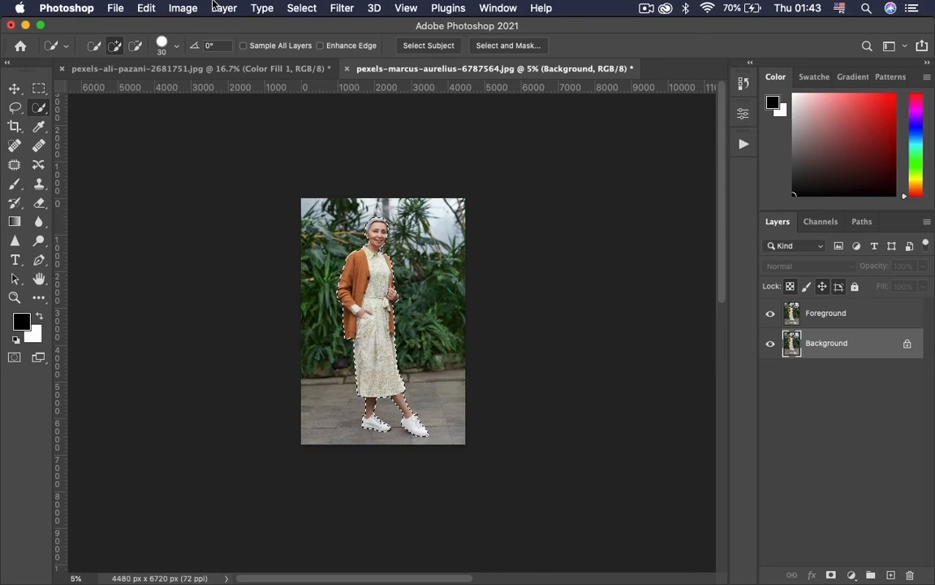
Expand the selection around the woman by 5 pixels.
left_click(301, 7)
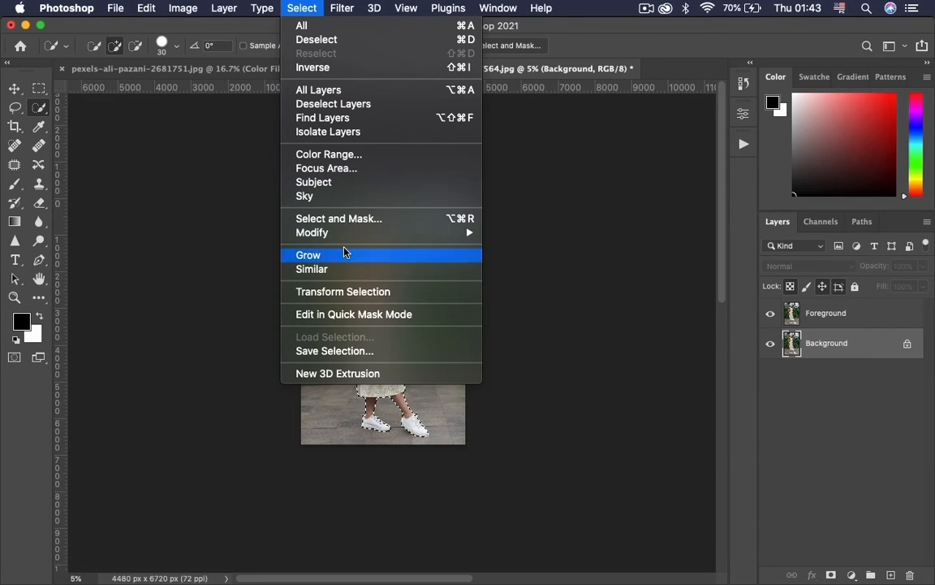
mouse_move(367, 234)
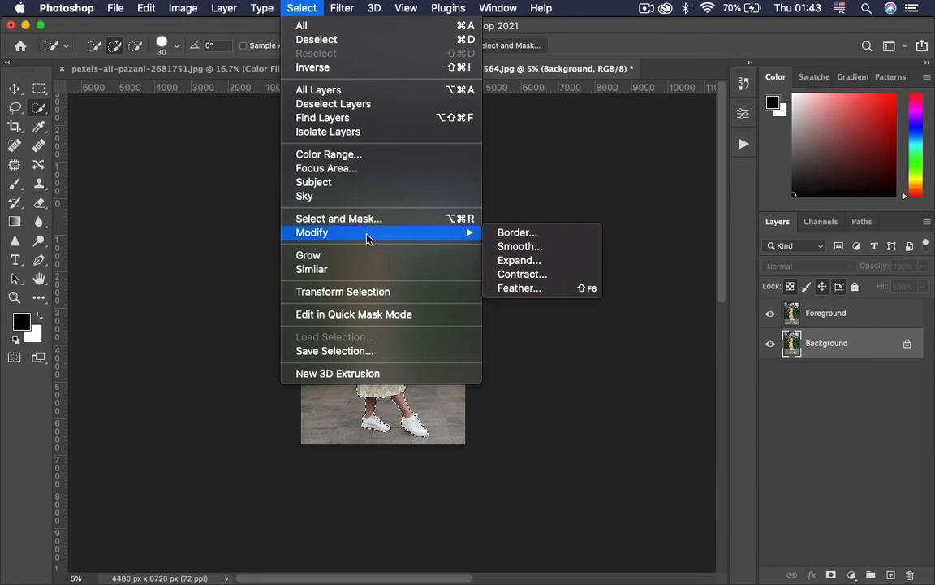
left_click(519, 260)
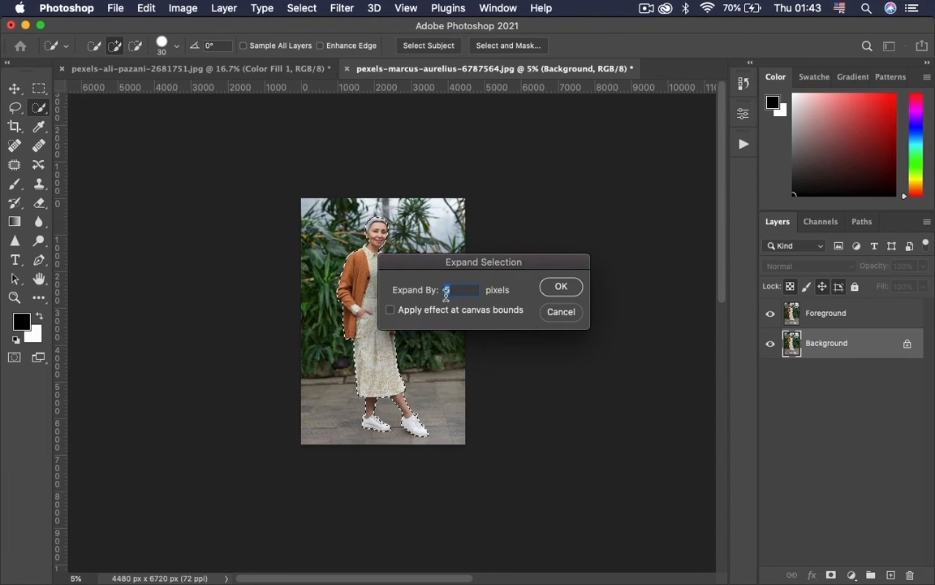
type("5")
key("Return")
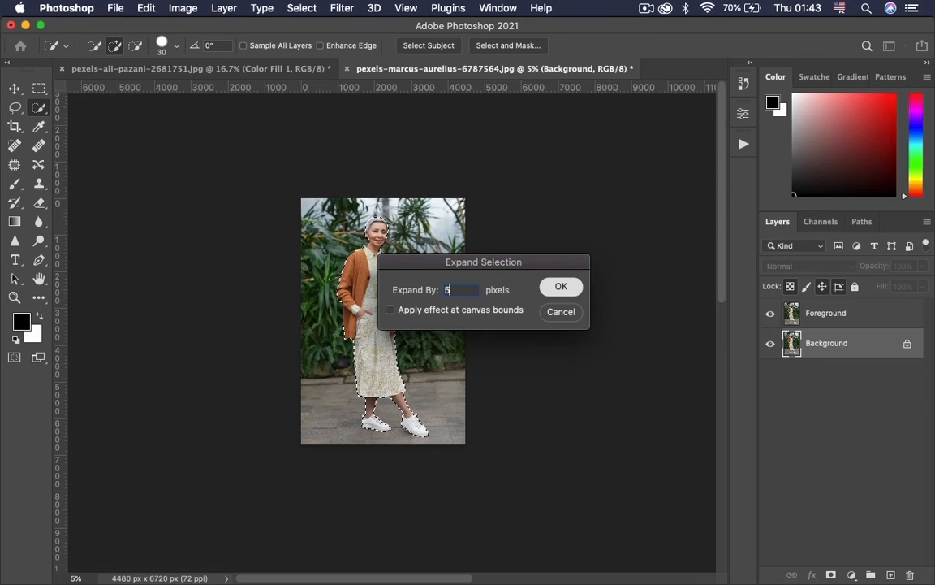
Remove the selected woman from the Background layer with Content-Aware Fill, outputting the result to a duplicate layer.
key("z")
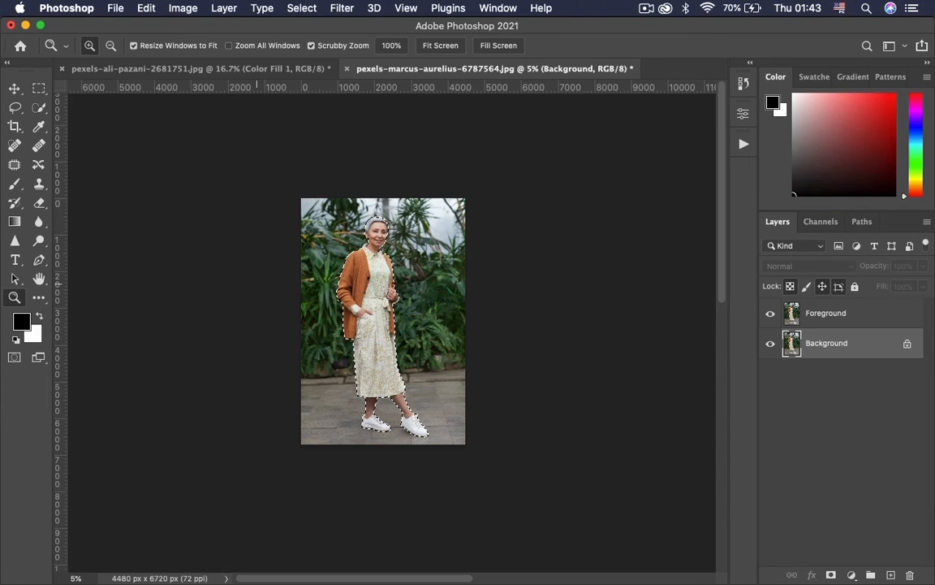
left_click_drag(336, 286, 407, 246)
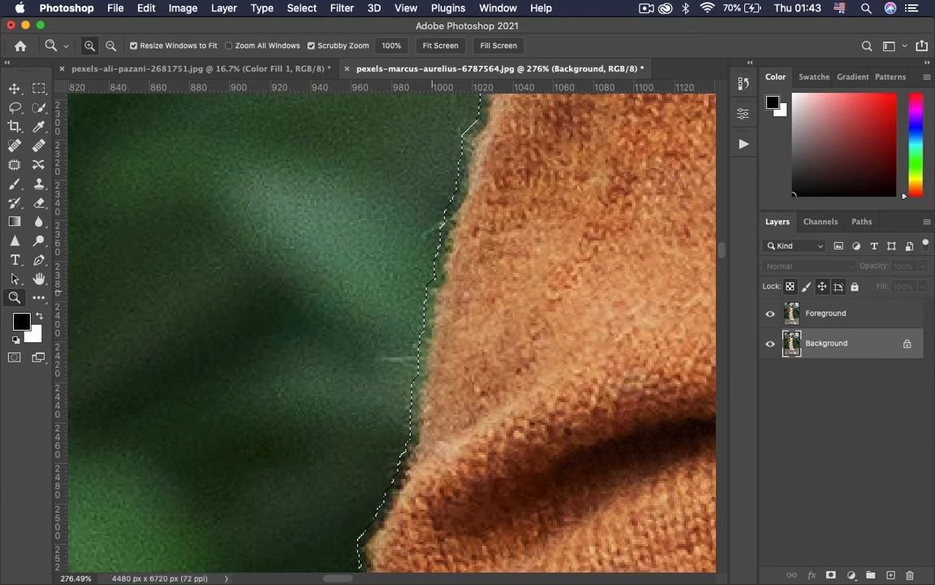
left_click_drag(465, 300, 312, 323)
left_click_drag(517, 236, 393, 258)
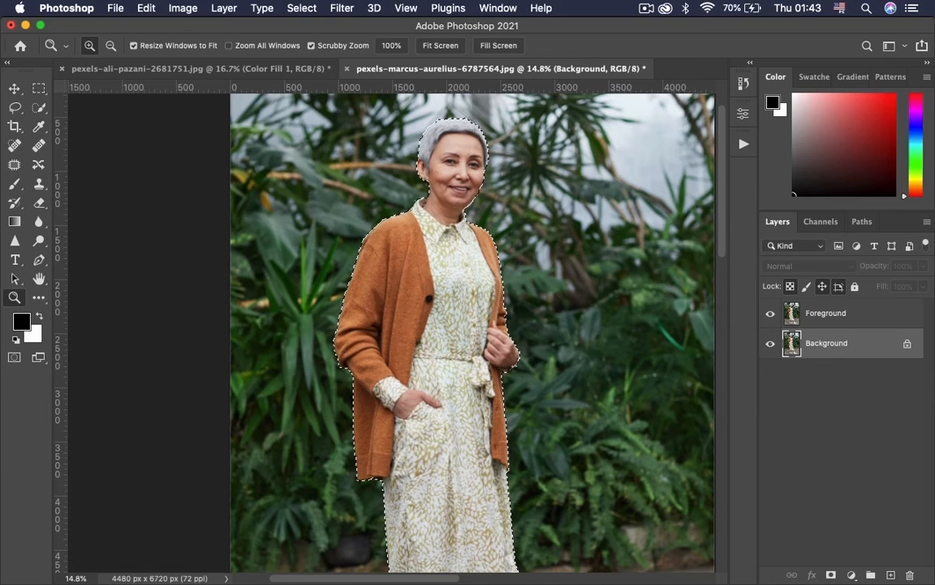
left_click(146, 8)
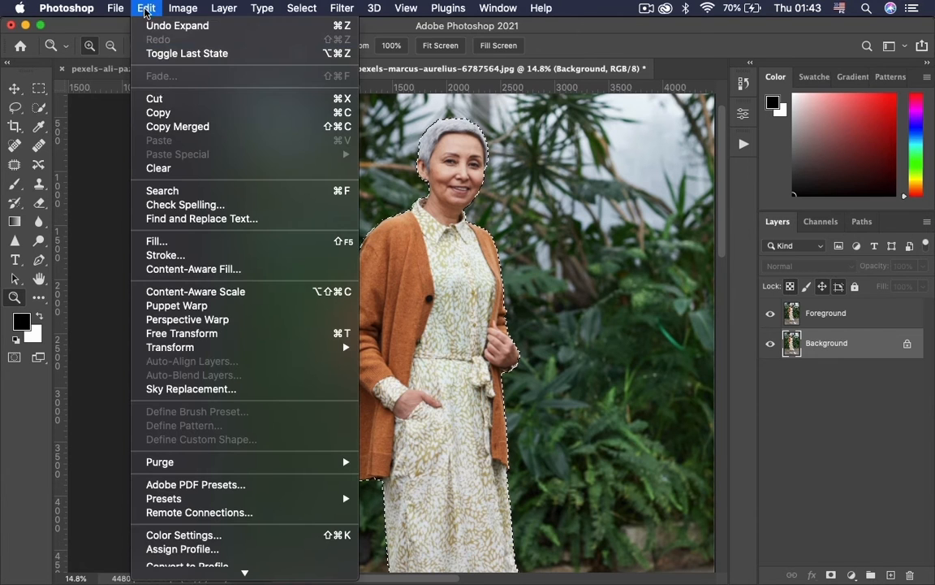
left_click(203, 269)
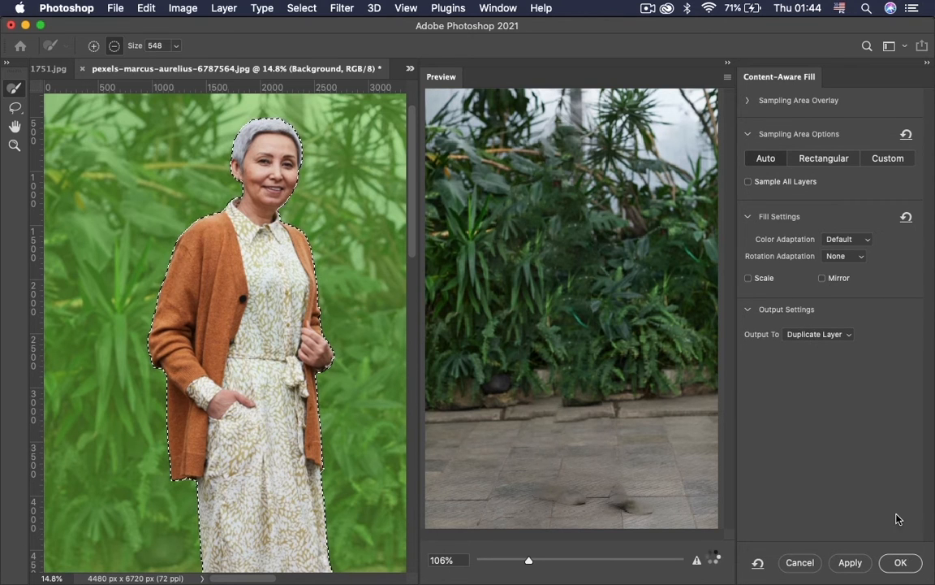
left_click(901, 563)
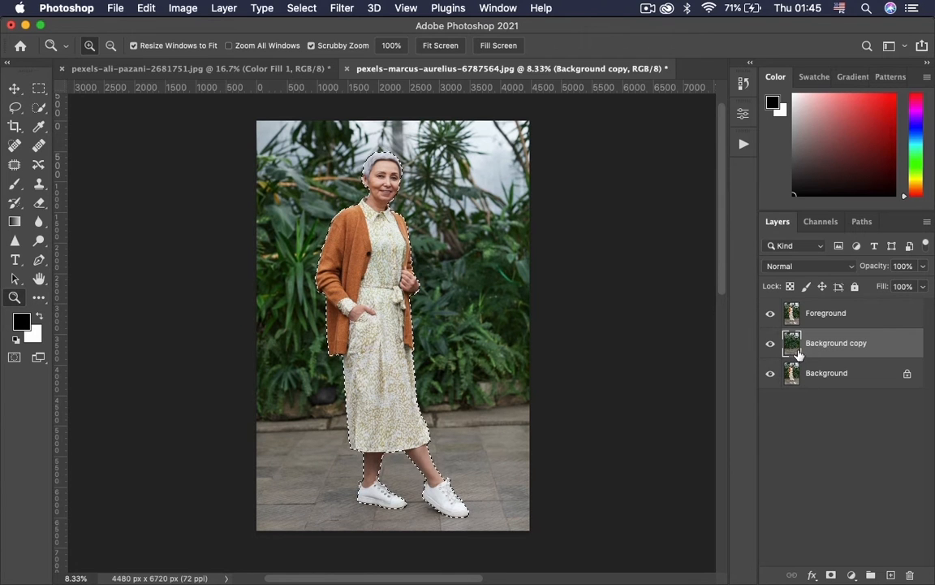
Hide the Background copy and Background layers, and mask the Foreground layer with the active selection.
left_click_drag(769, 344, 769, 375)
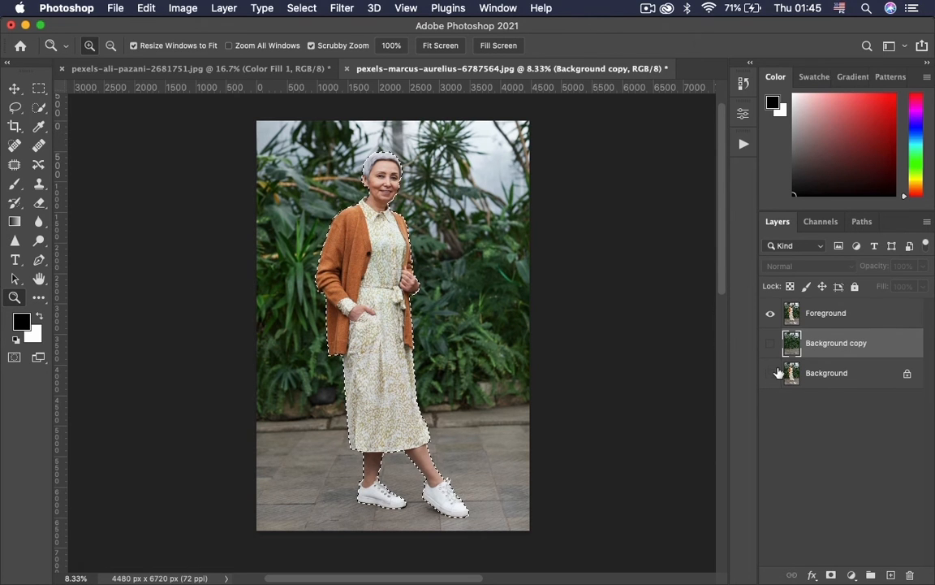
left_click(828, 315)
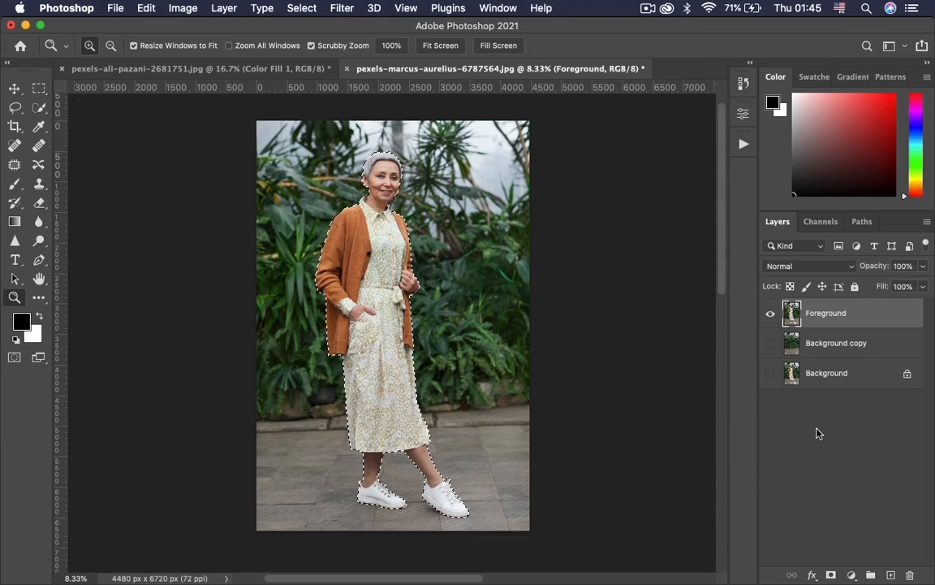
left_click(831, 575)
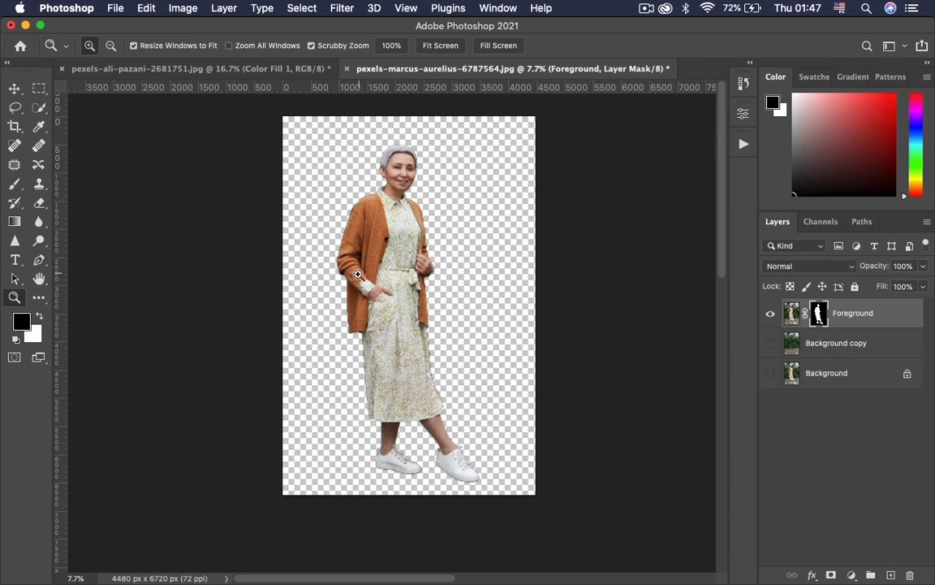
Start the Minimum filter on the Foreground layer mask with a 5-pixel radius, preserving Roundness.
left_click_drag(341, 251, 530, 261)
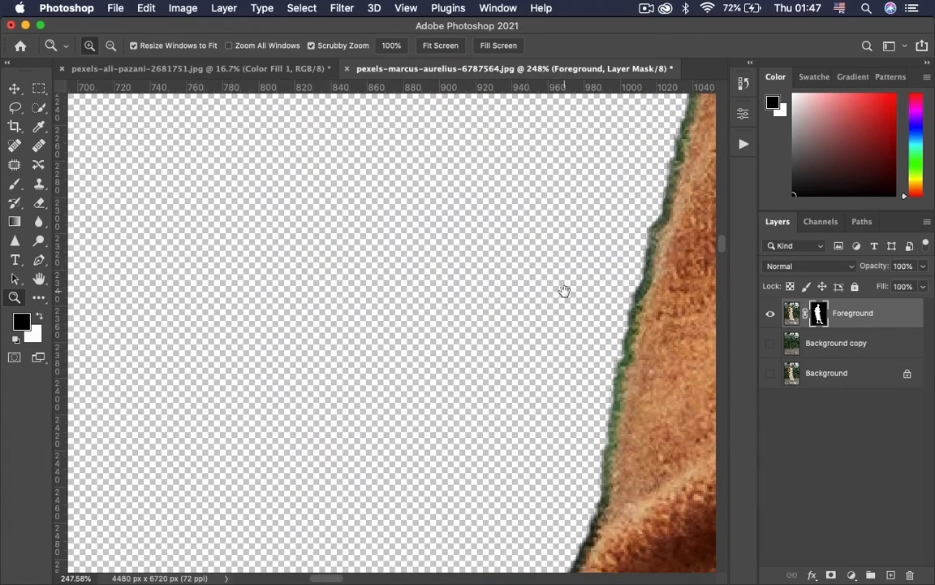
left_click_drag(562, 290, 353, 299)
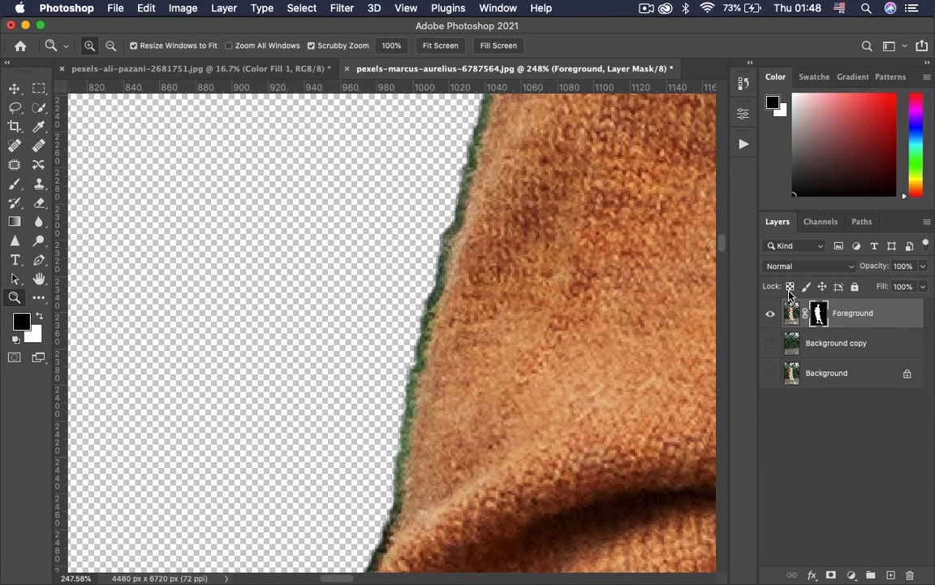
left_click(342, 10)
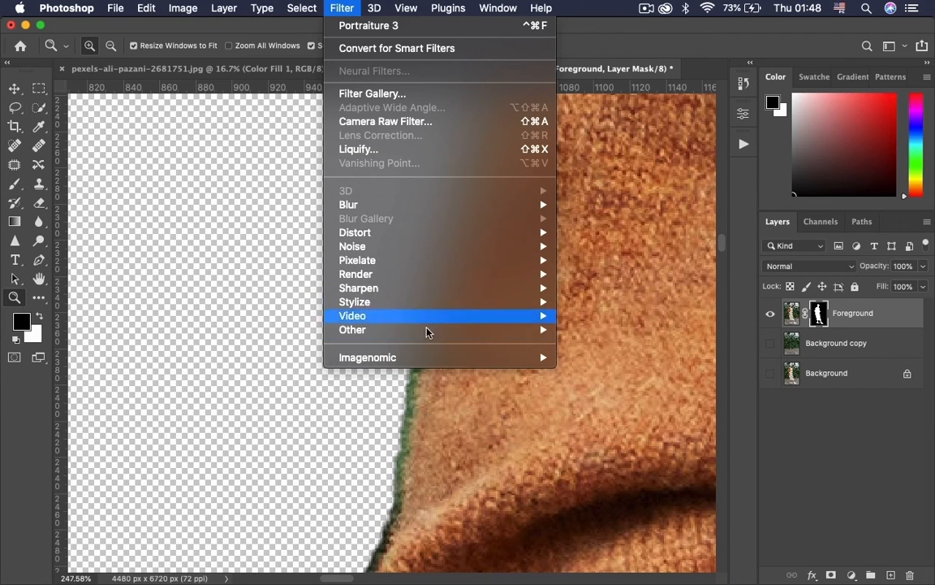
mouse_move(454, 337)
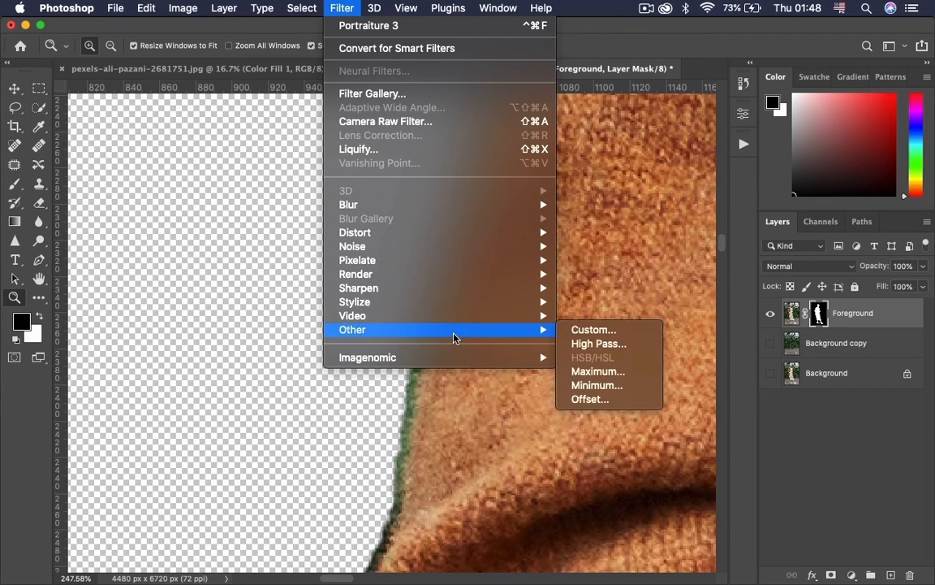
left_click(597, 386)
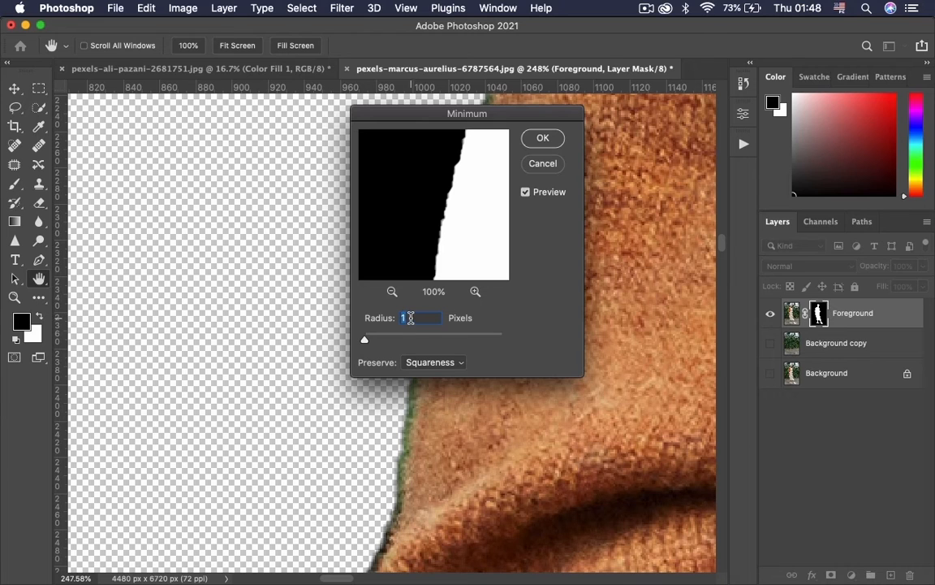
type("5")
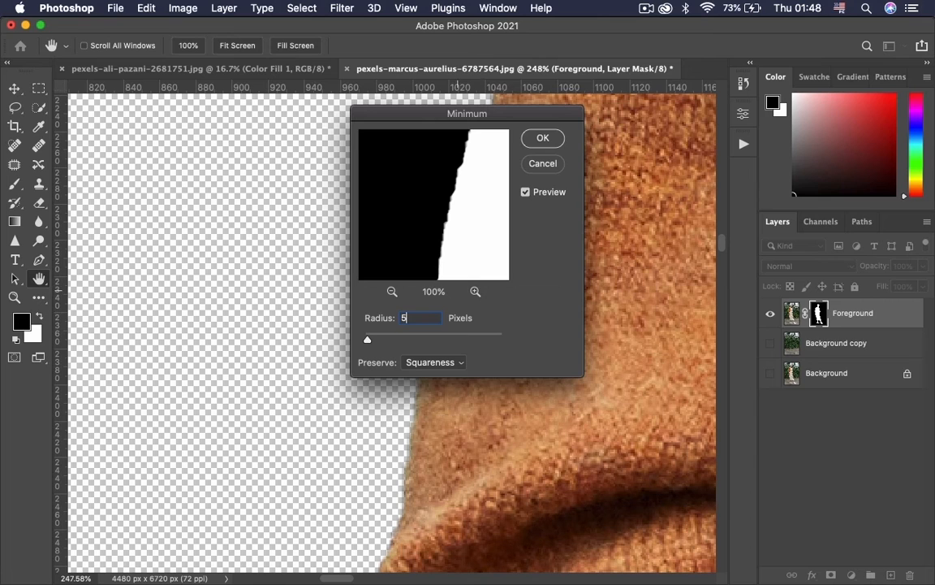
left_click(445, 363)
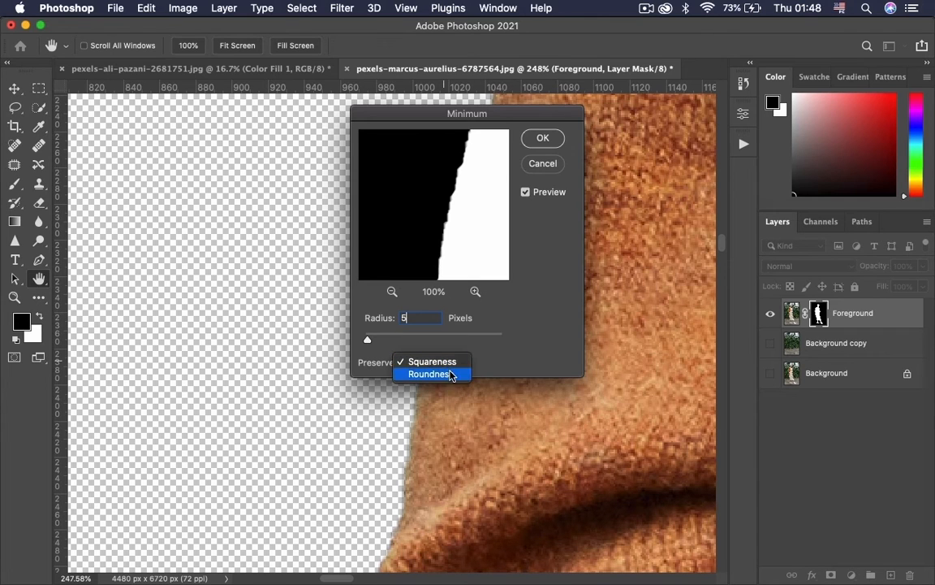
left_click(445, 374)
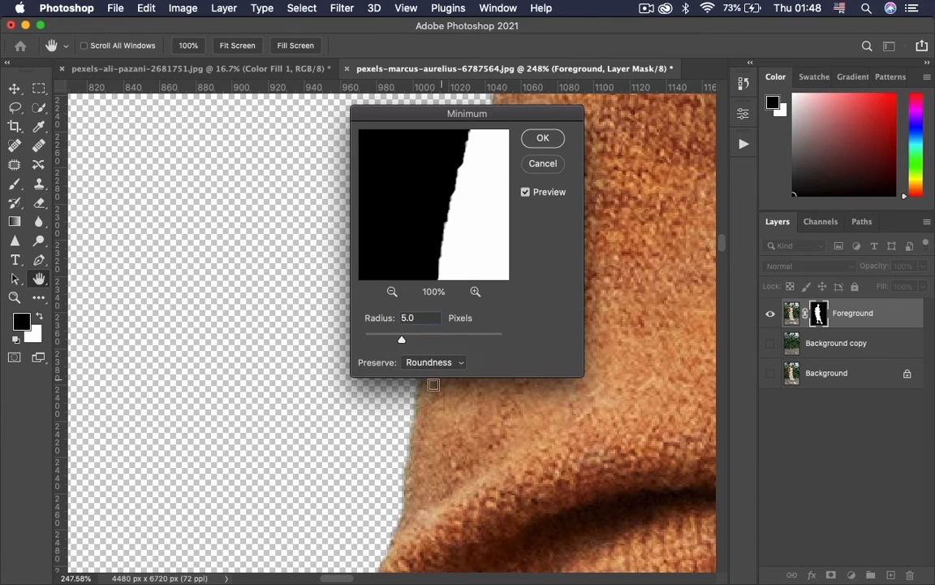
Set the Minimum filter's radius to 6.5 pixels, check the mask edge in the preview, and apply the filter.
left_click_drag(508, 116, 290, 146)
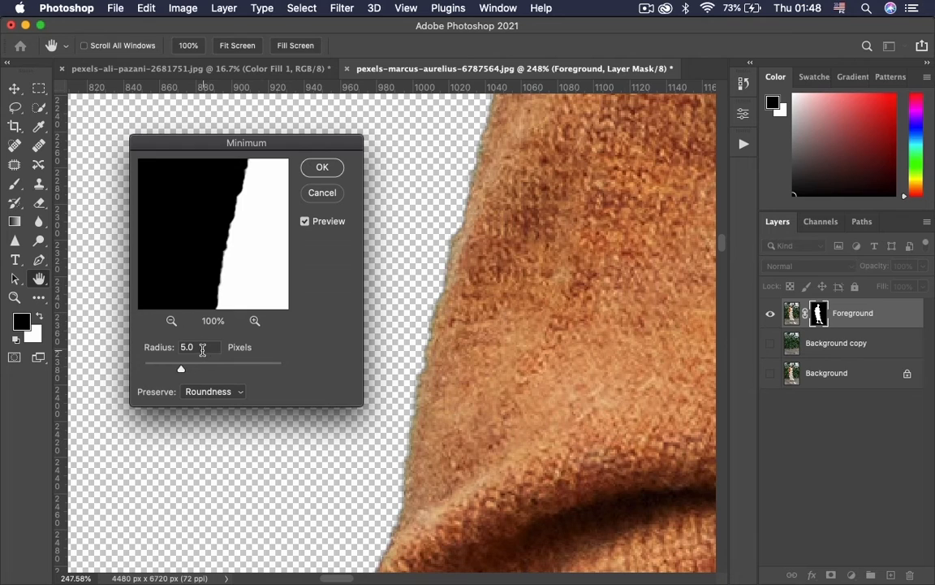
left_click_drag(197, 349, 168, 354)
type("5.5")
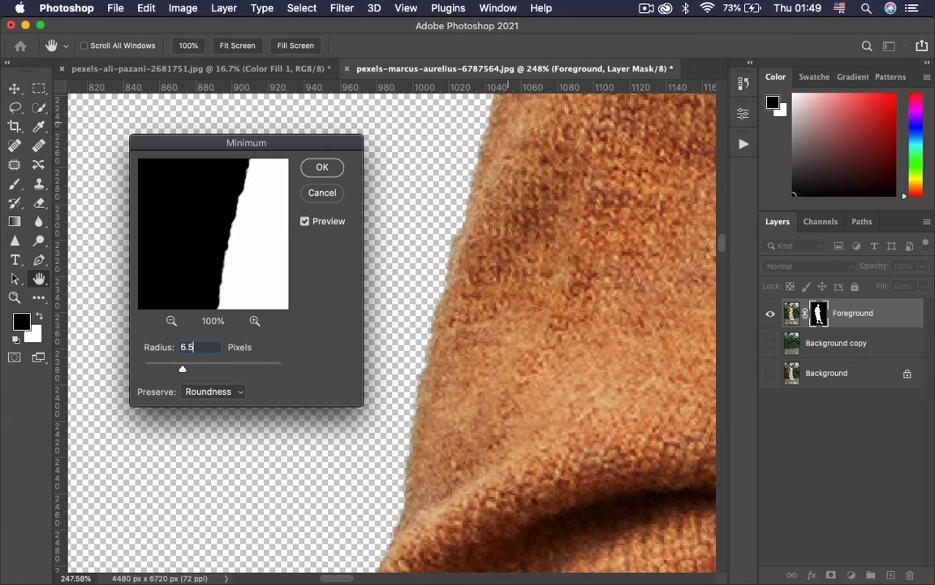
key("Tab")
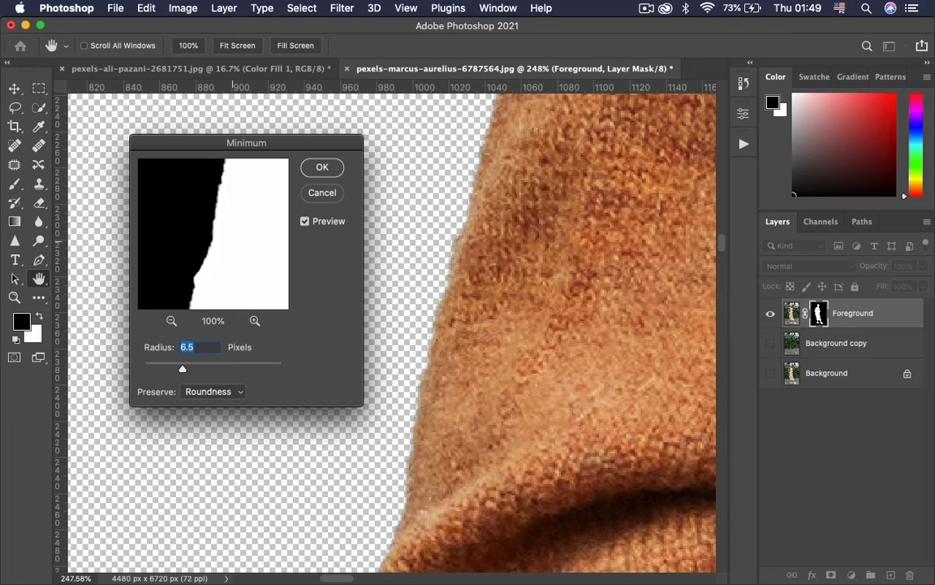
left_click_drag(247, 211, 229, 167)
left_click_drag(222, 243, 196, 191)
left_click_drag(213, 296, 202, 254)
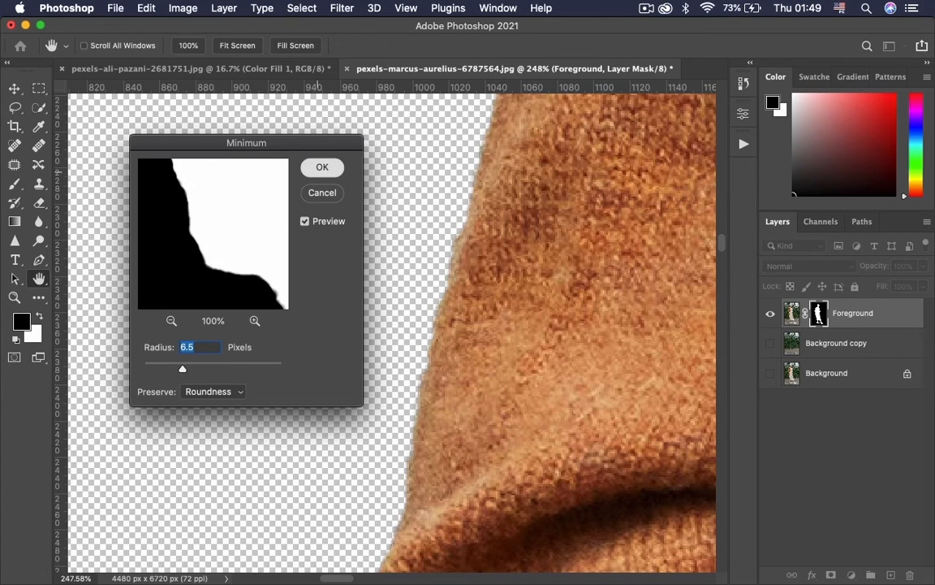
left_click(322, 167)
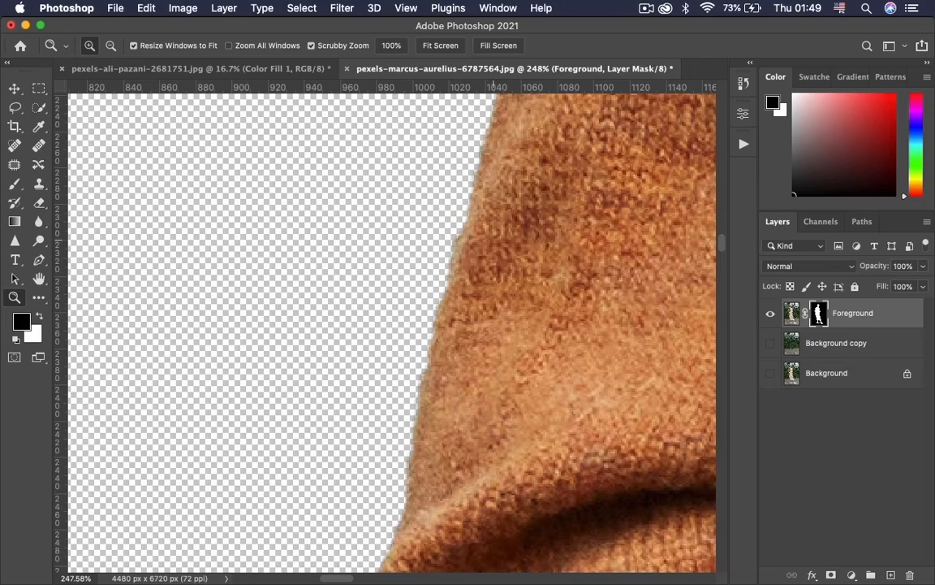
Show the Background copy layer behind the cut-out woman on the Foreground layer.
key("super+minus")
key("super+minus")
key("super+minus")
key("super+minus")
key("super+minus")
key("super+minus")
key("super+minus")
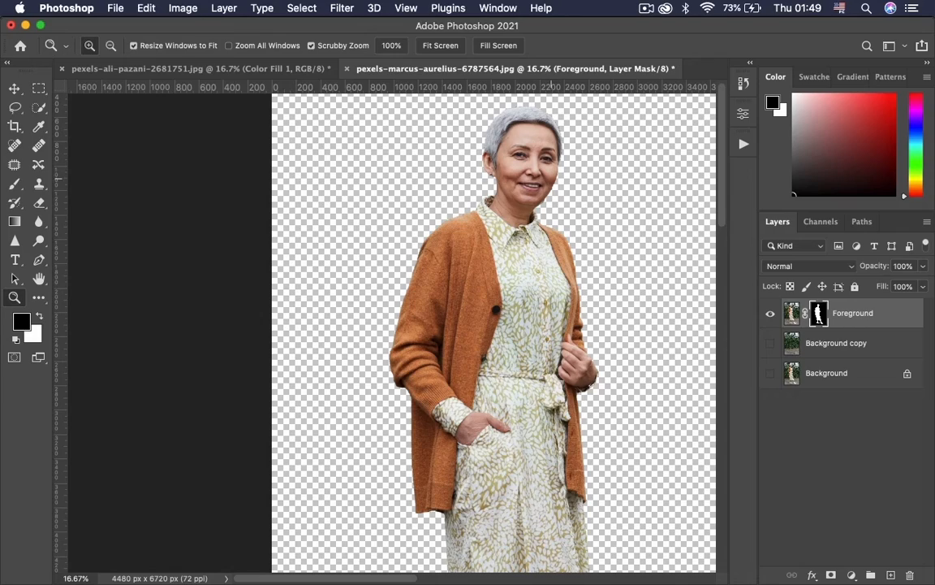
mouse_move(512, 126)
left_mouse_down()
mouse_move(595, 126)
mouse_move(485, 125)
left_mouse_up()
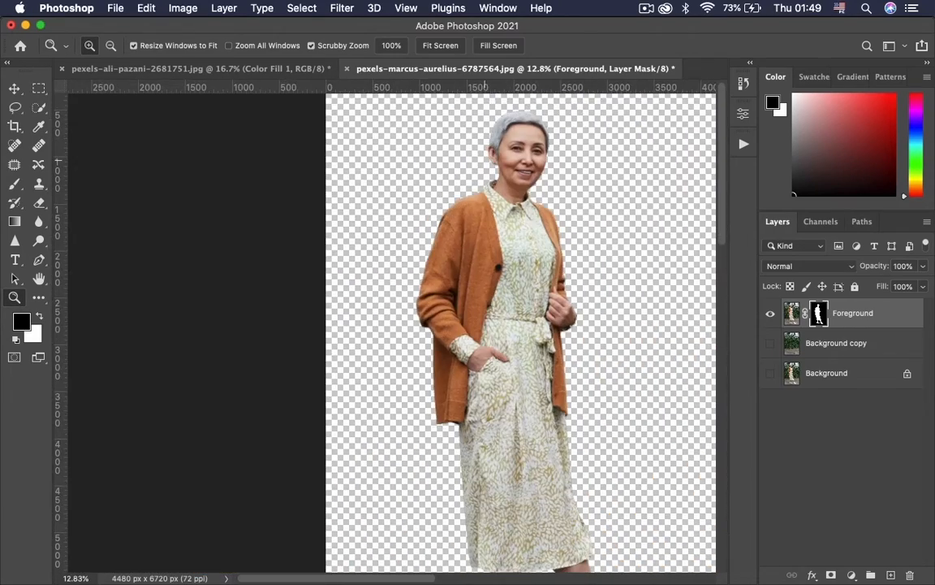
left_click_drag(537, 323, 480, 294)
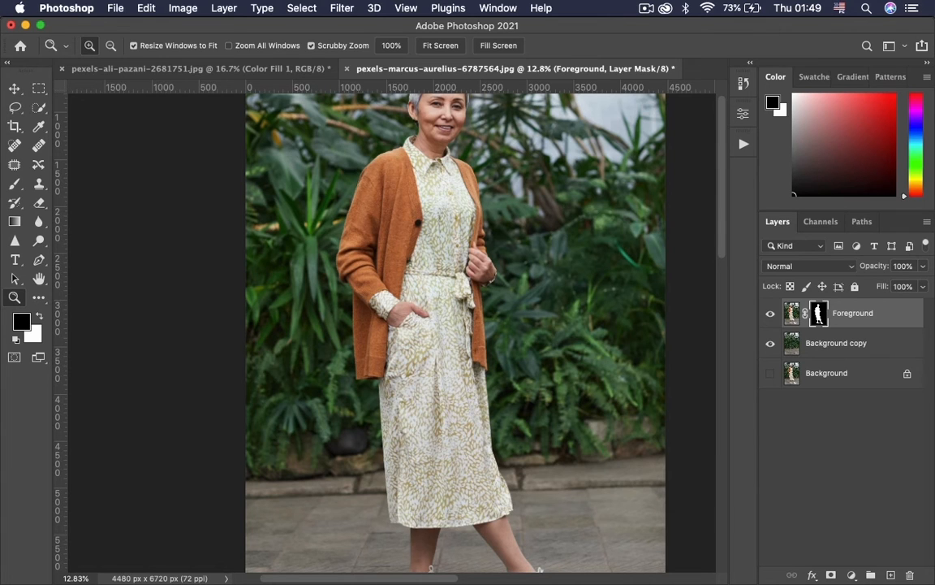
Convert the Background copy layer to a Smart Object and start the Blur Gallery's Tilt-Shift filter on it.
left_click(836, 343)
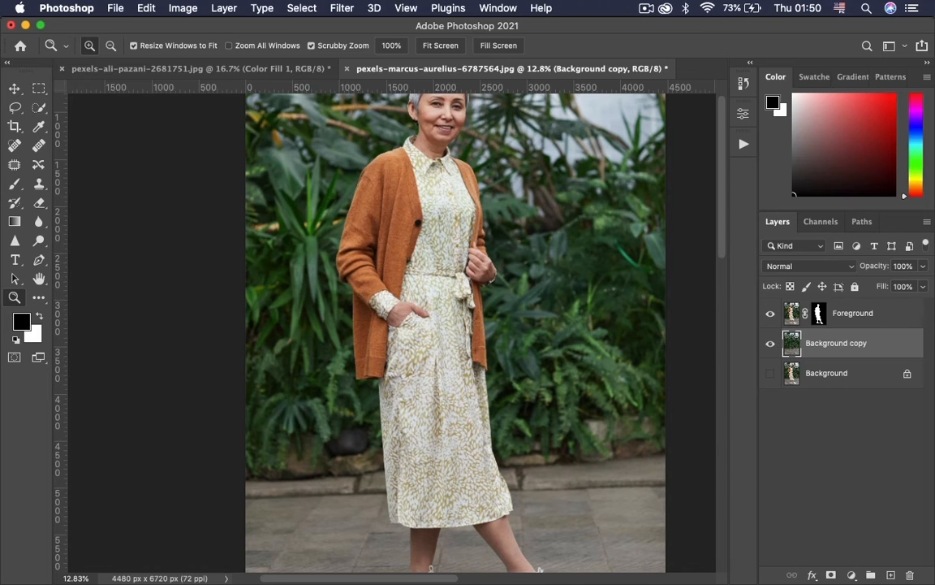
right_click(841, 341)
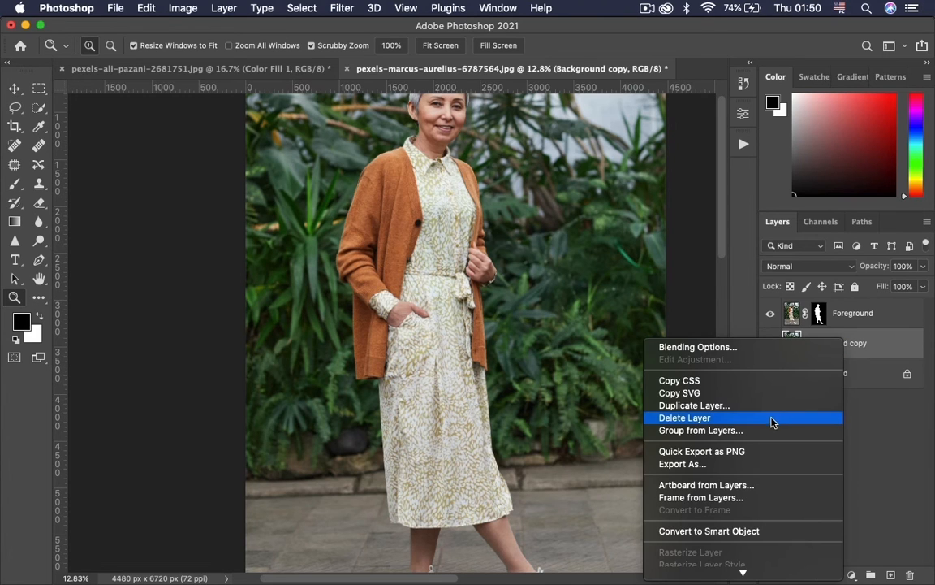
left_click(754, 530)
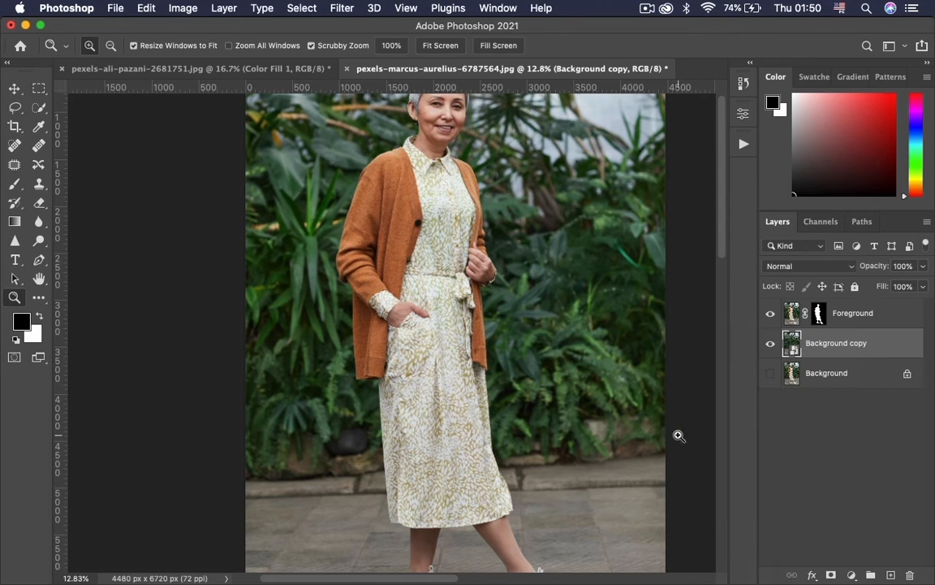
left_click(342, 10)
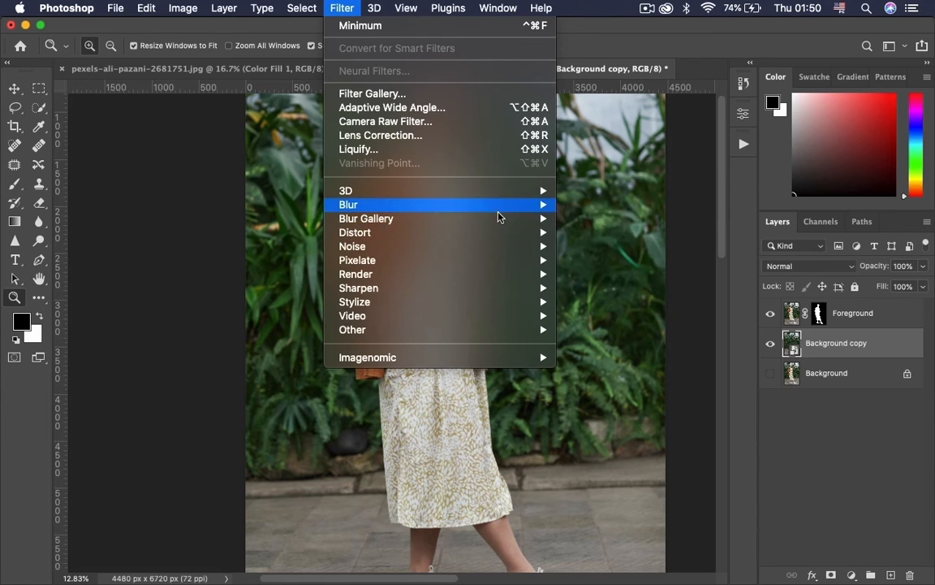
mouse_move(443, 217)
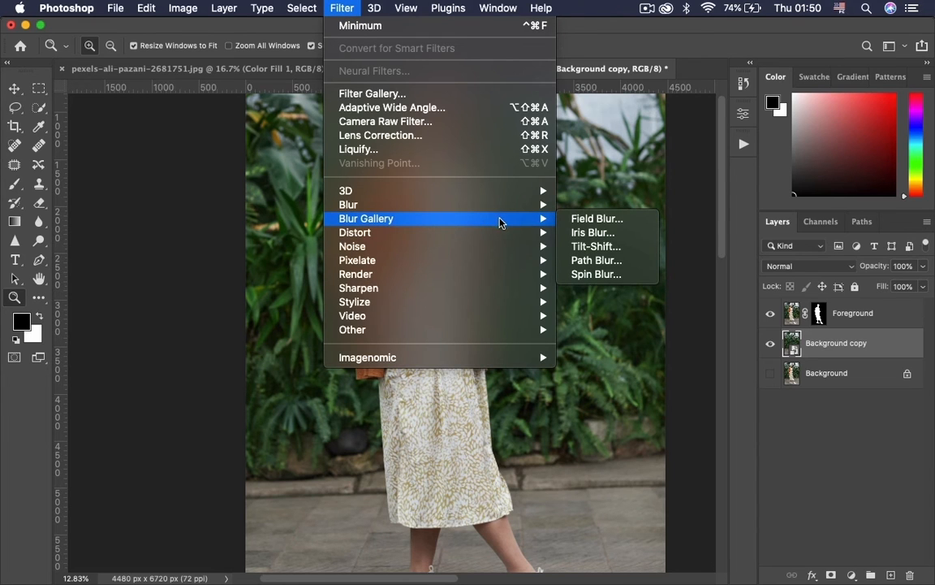
left_click(597, 247)
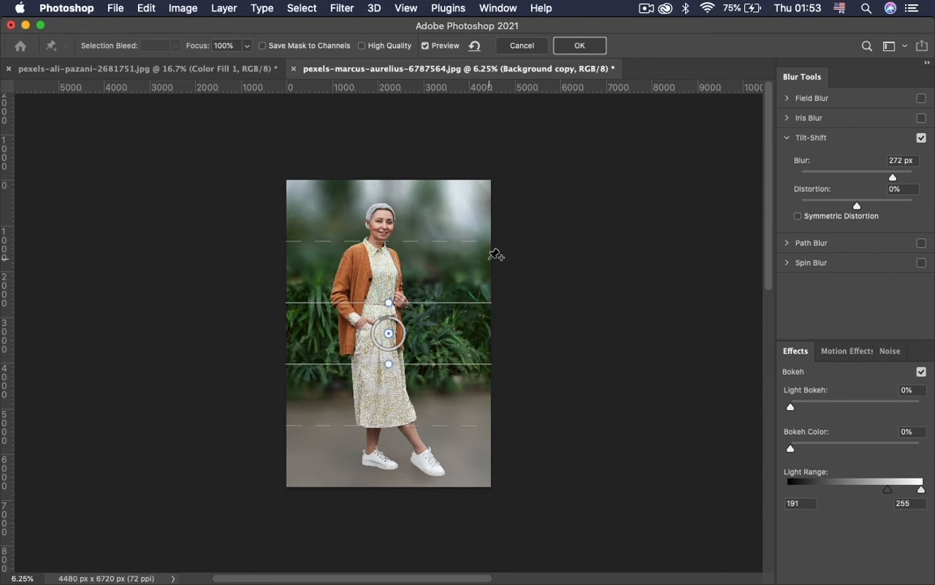
Try Tilt-Shift blur strengths of 384, 0 and 500 px, with the blur center moved below the photo.
left_click_drag(890, 178, 913, 179)
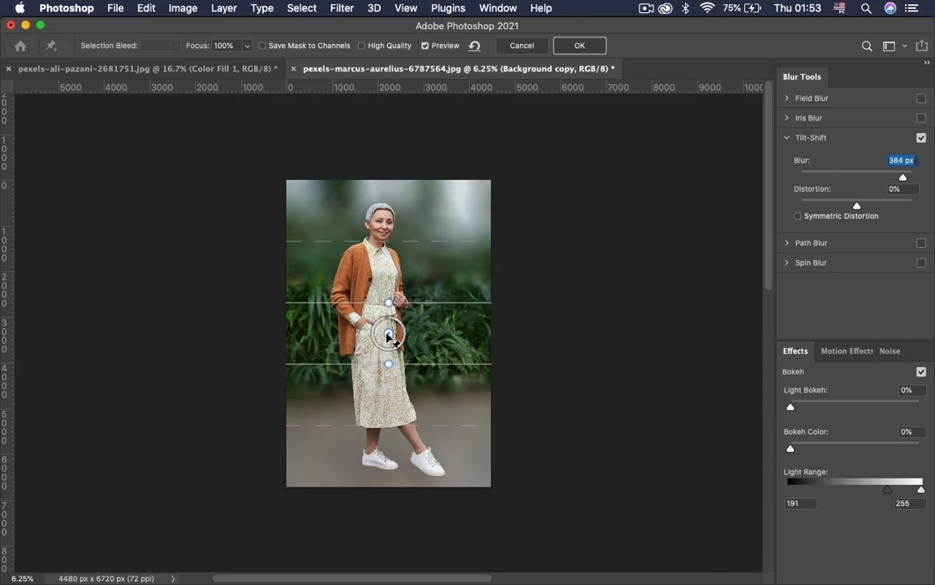
type("0")
left_click_drag(388, 334, 386, 543)
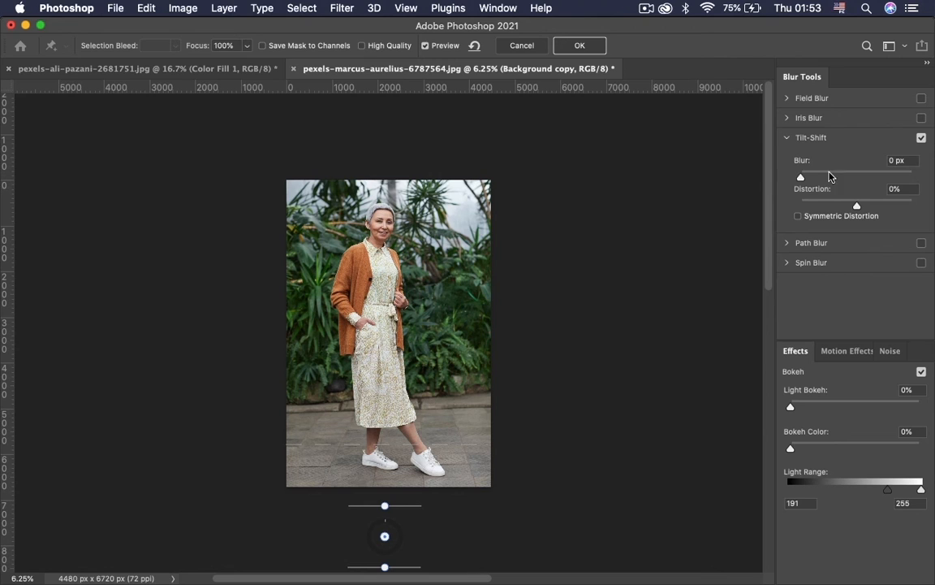
left_click_drag(801, 177, 929, 187)
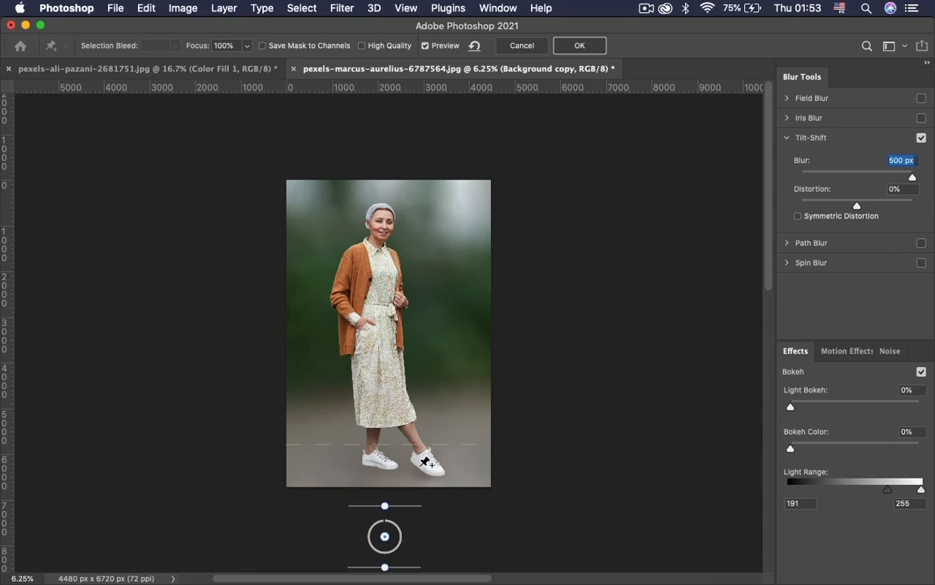
Center the Tilt-Shift on the woman's shoes with a 100 px blur and tighten both solid focus lines around that center.
left_click_drag(385, 520, 388, 471)
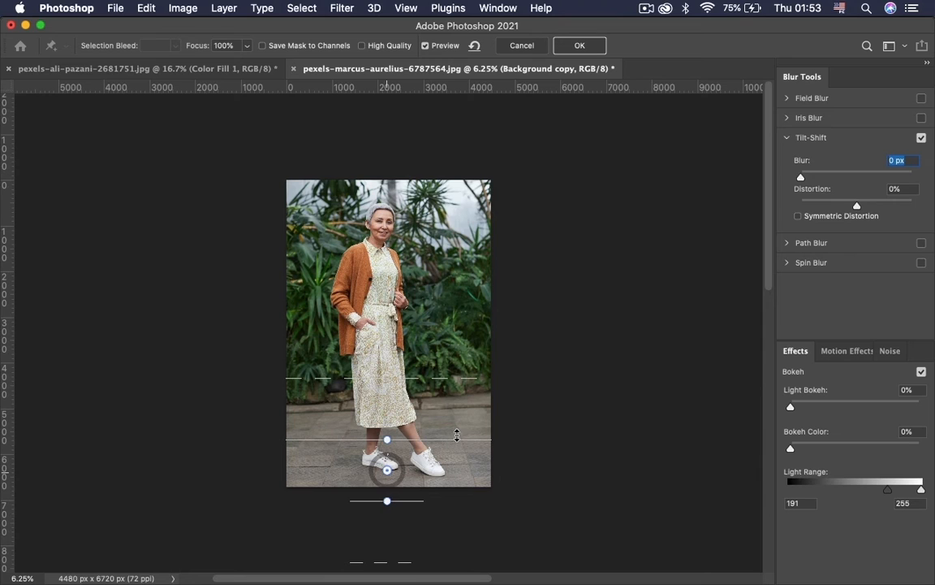
type("100")
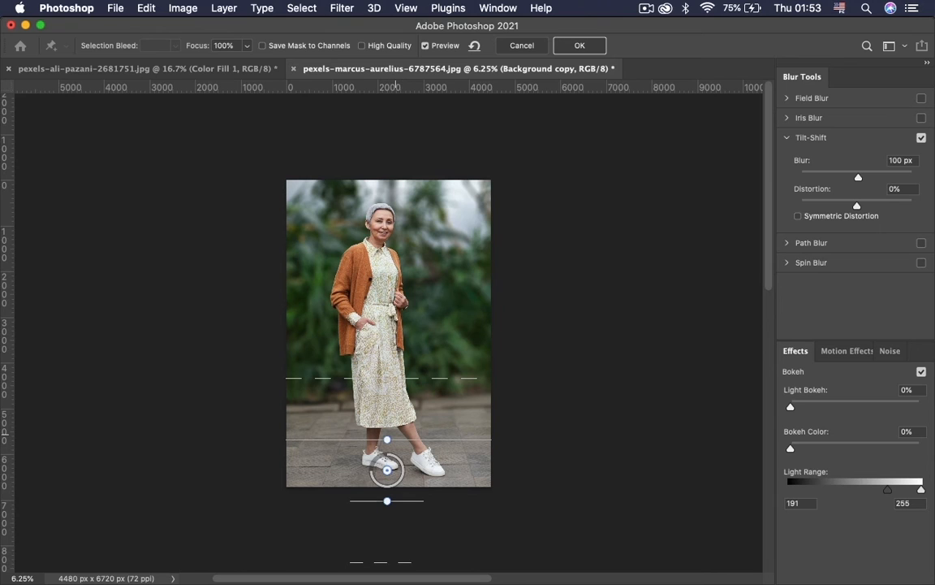
left_click_drag(386, 440, 387, 469)
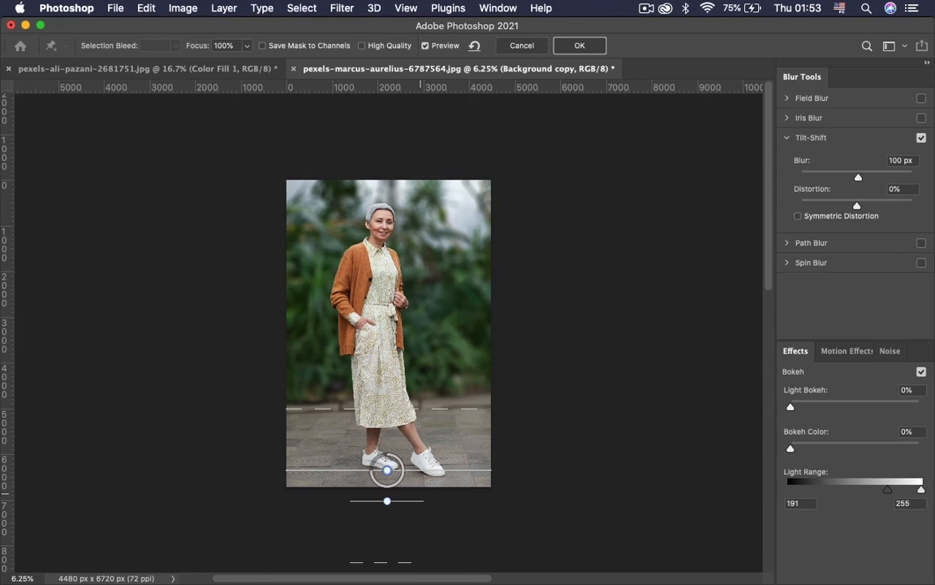
left_click_drag(321, 498, 321, 488)
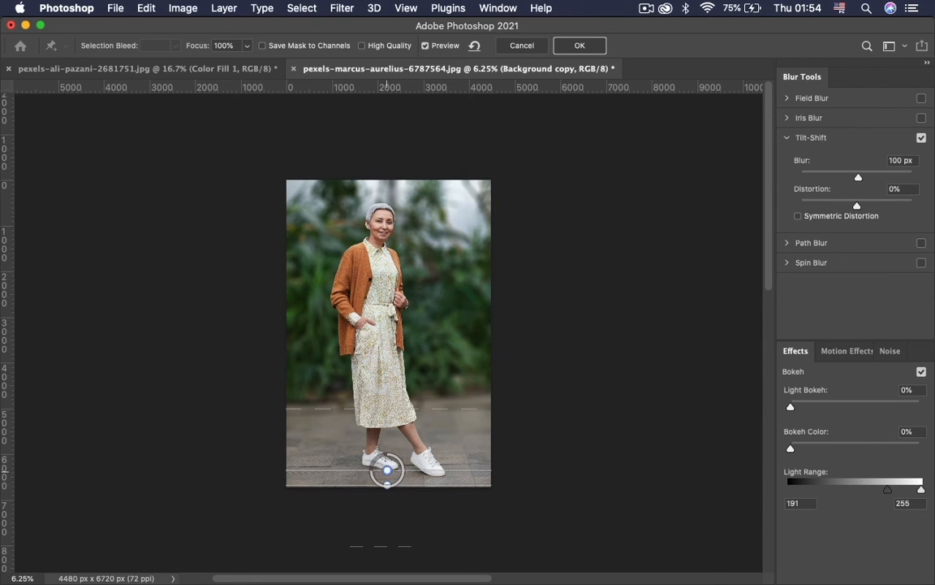
Raise the upper focus line slightly above the Tilt-Shift center and apply the filter with a 124 px blur.
left_click_drag(388, 424, 412, 435)
key("super+z")
left_click_drag(442, 468, 441, 457)
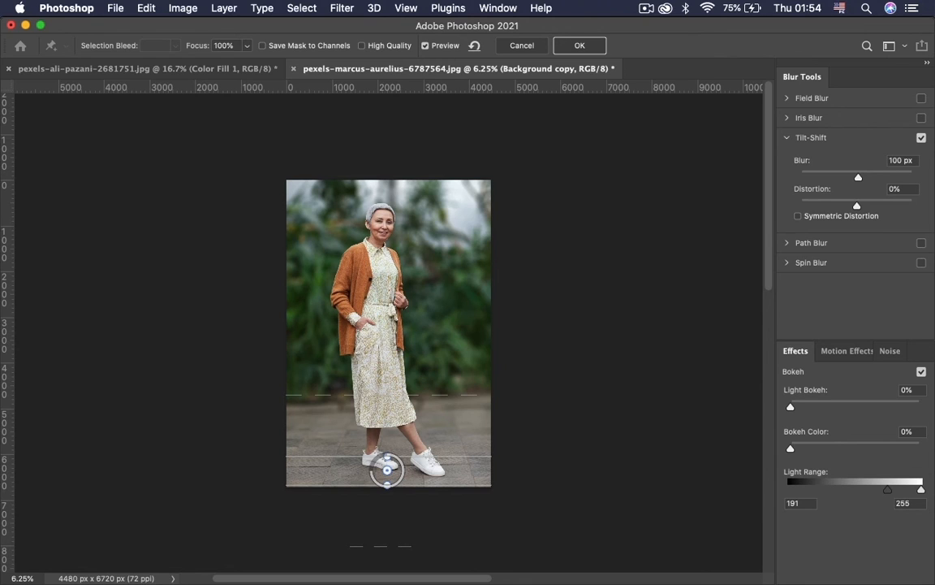
left_click_drag(859, 177, 863, 177)
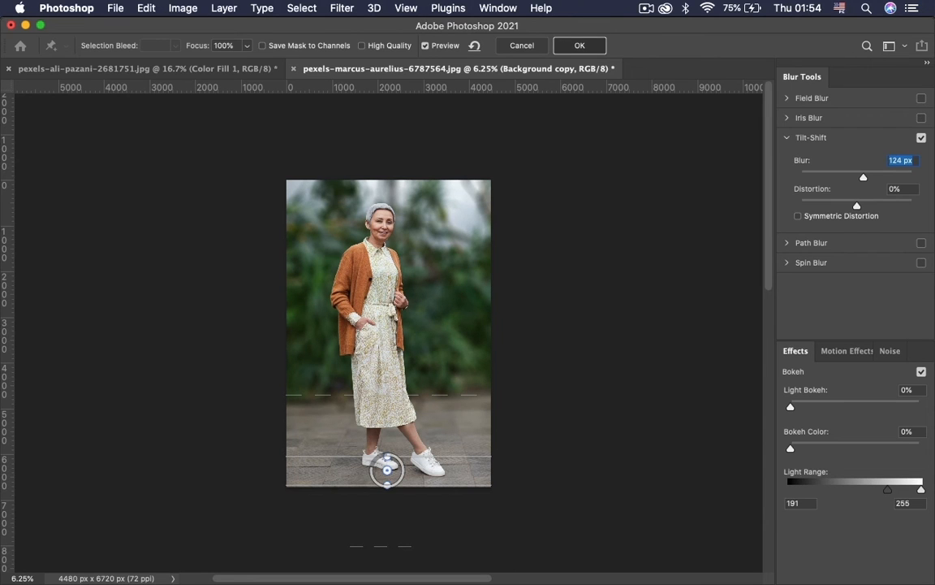
key("Return")
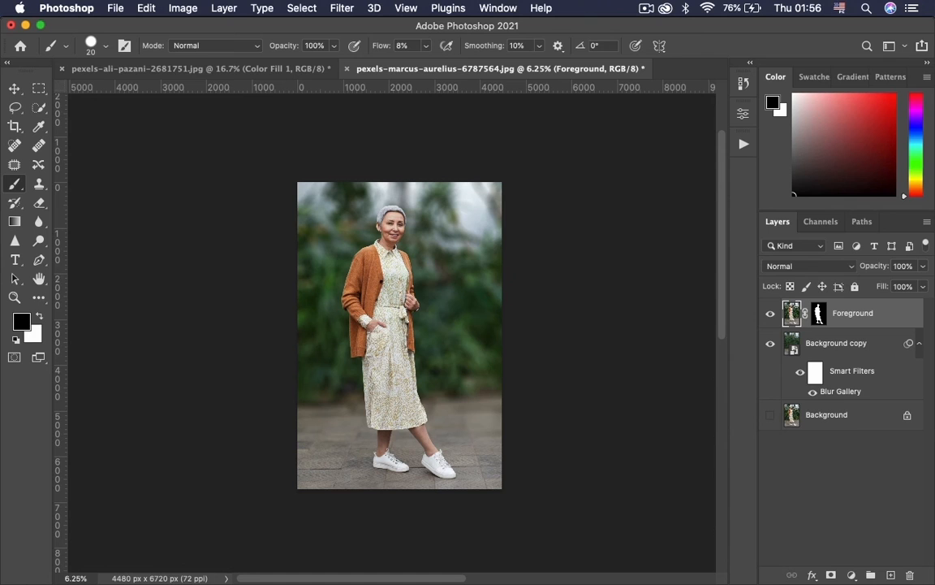
Compare the blurred composite with the original photo by switching between the Background layer alone and the edited layers.
left_click(770, 415, "alt")
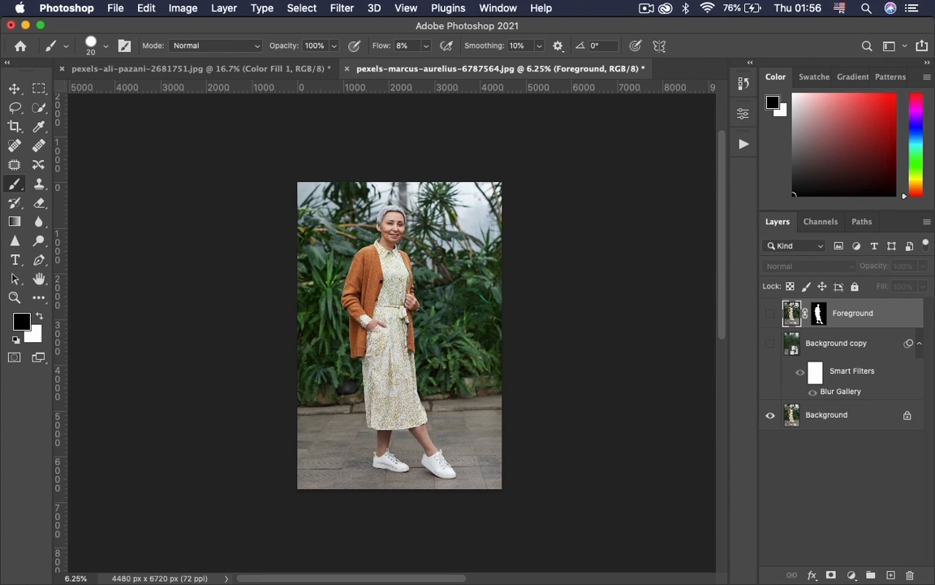
left_click(770, 415, "alt")
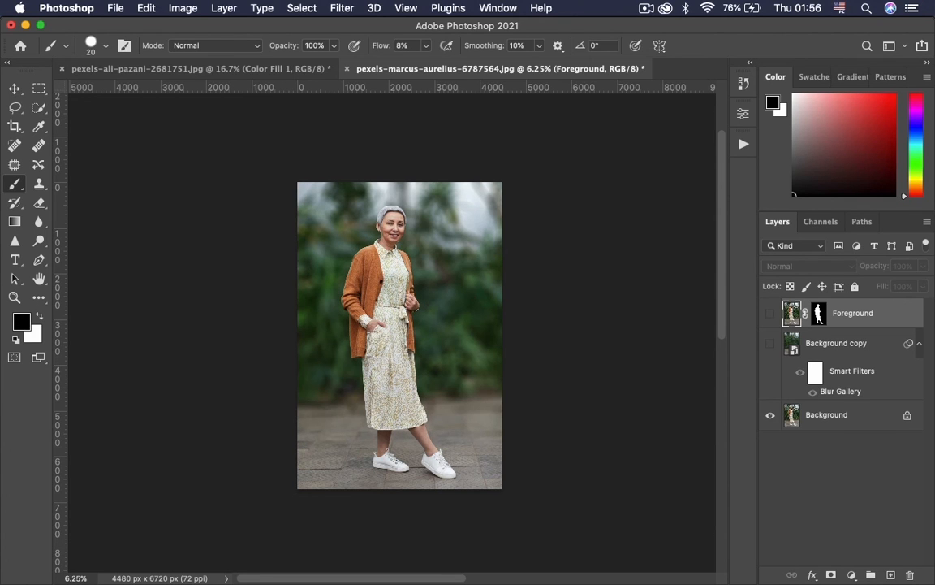
left_click(769, 415, "alt")
left_click(770, 414, "alt")
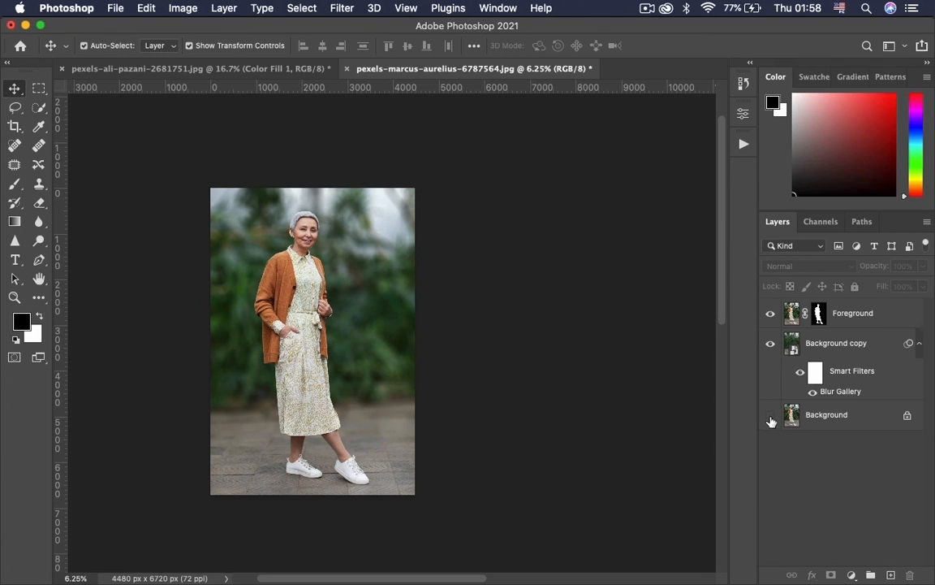
left_click(770, 418, "alt")
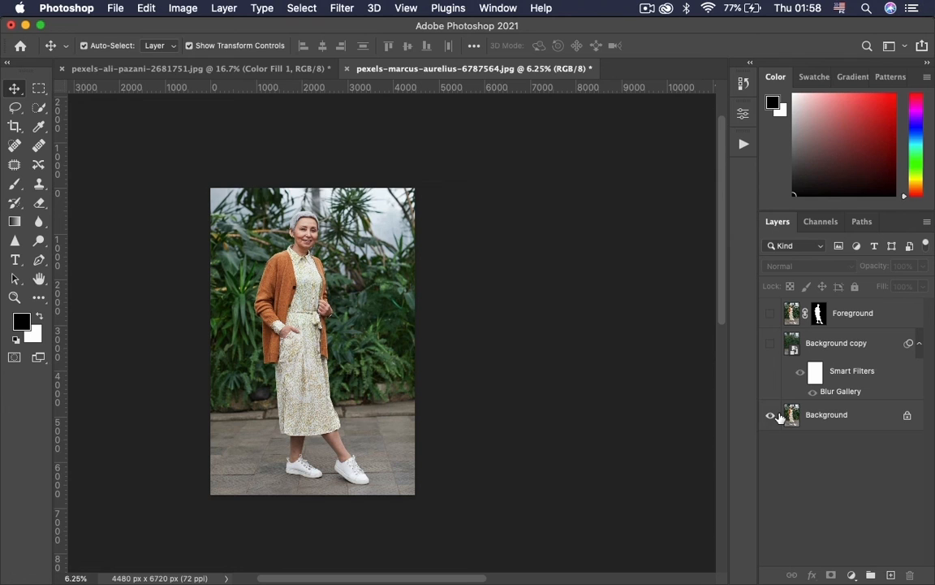
left_click(773, 417, "alt")
left_click(771, 417, "alt")
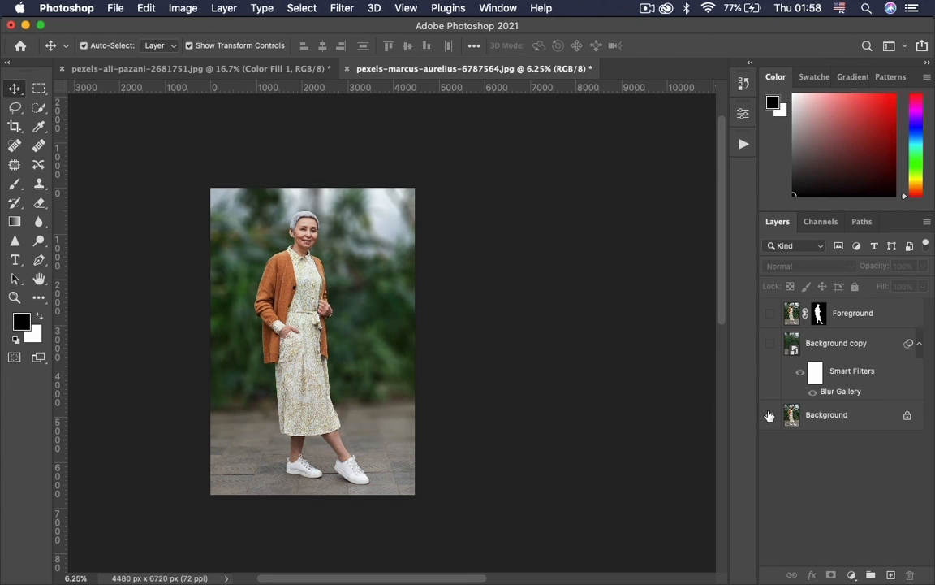
left_click(770, 417, "alt")
Add a Color Lookup adjustment layer above the Foreground layer using the Crisp_Warm.look 3D LUT.
left_click(852, 575)
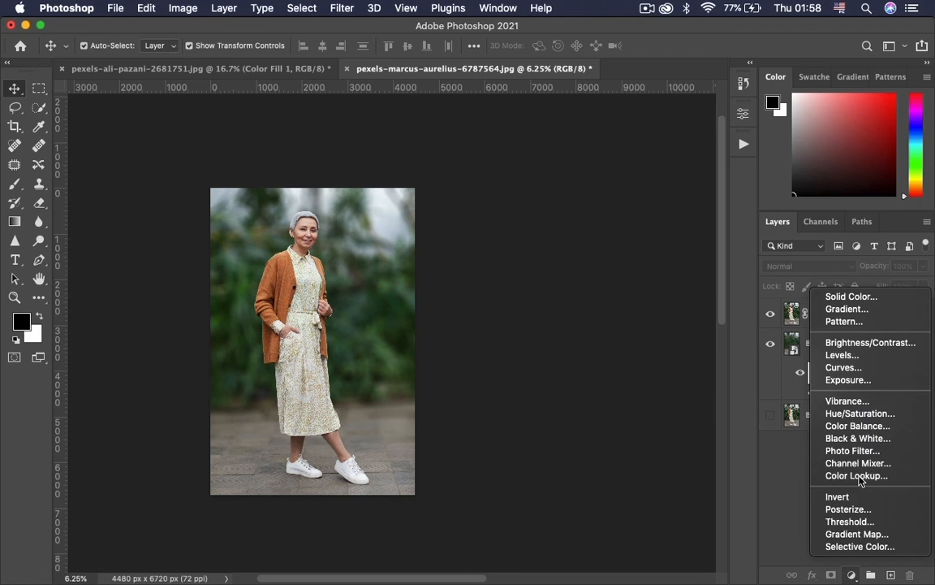
left_click(855, 476)
left_click(605, 156)
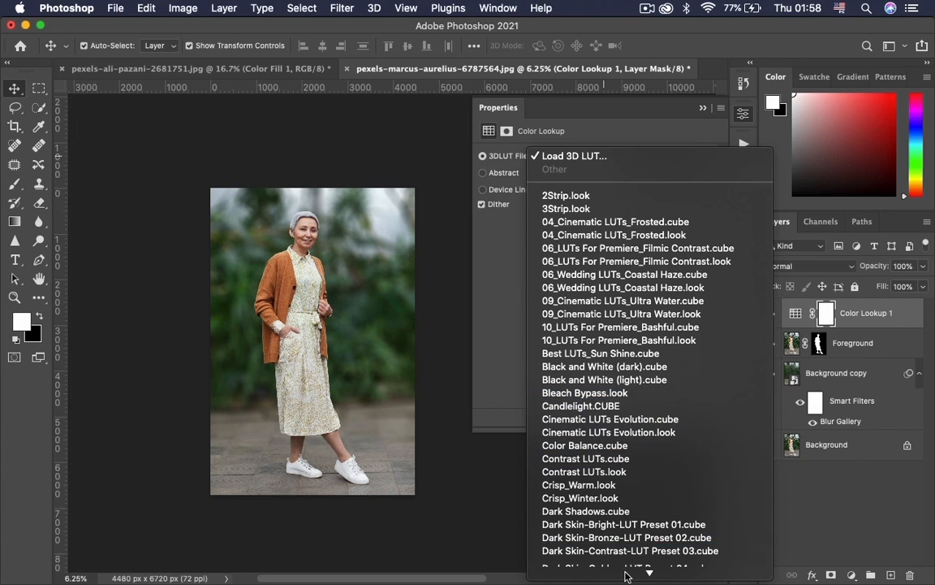
mouse_move(627, 574)
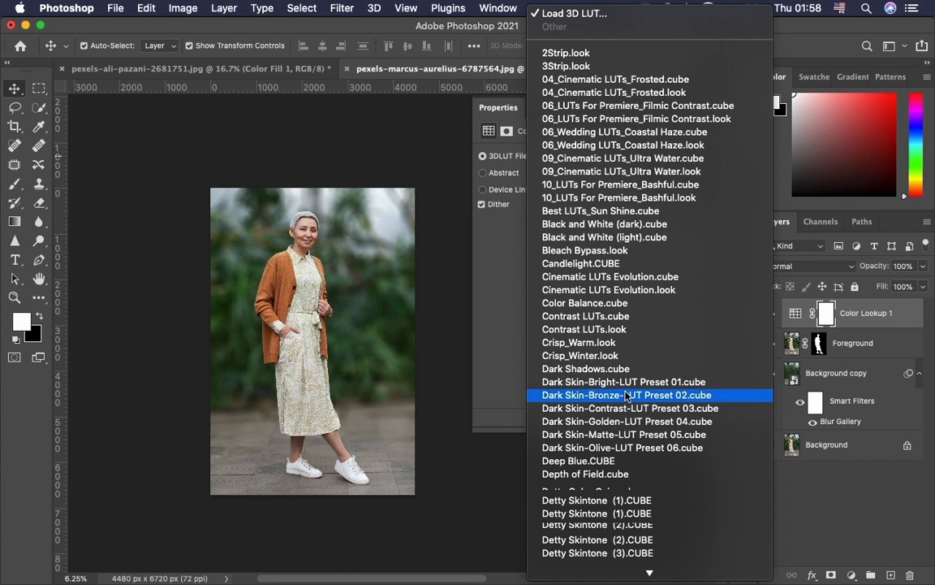
left_click(672, 338)
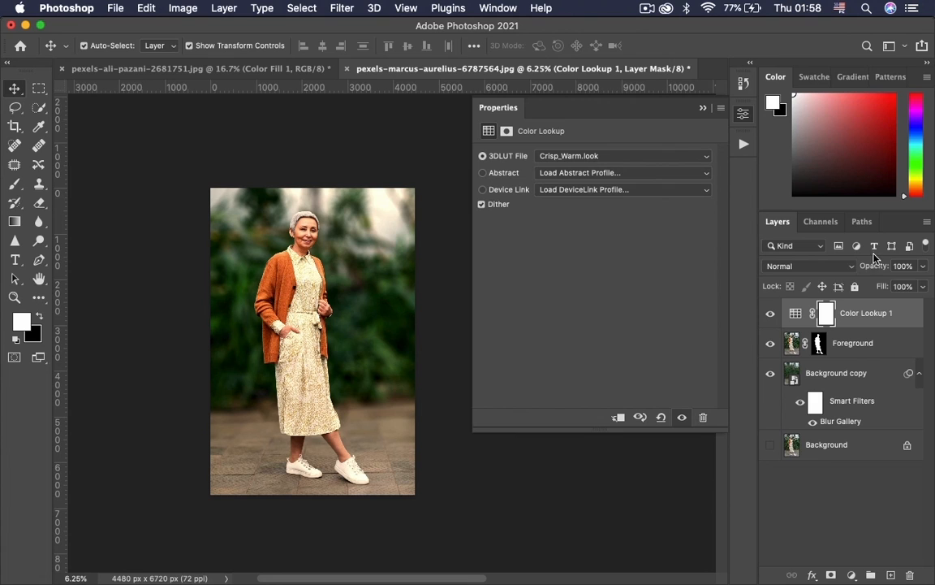
Lower the Color Lookup adjustment layer's opacity to 15%.
left_click(922, 266)
left_click(866, 285)
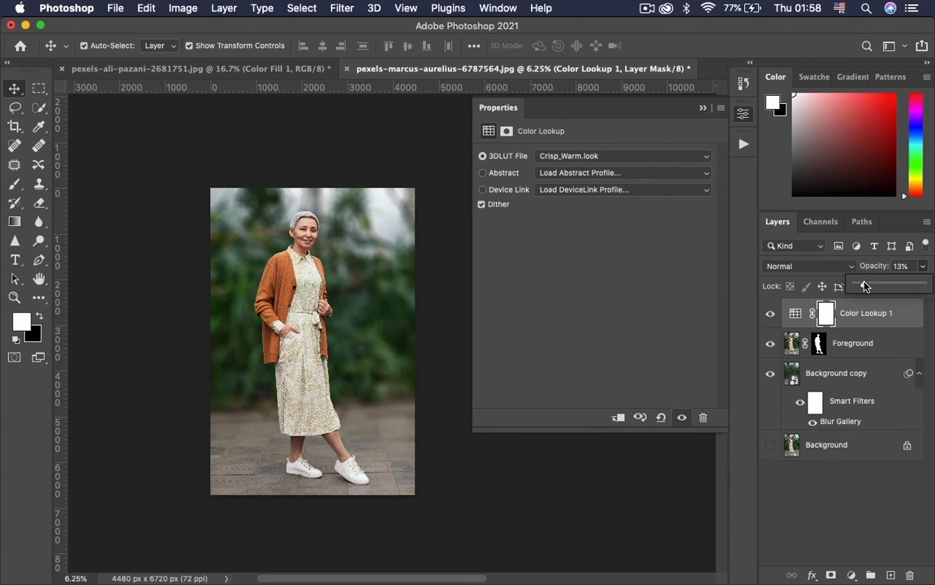
left_click_drag(866, 286, 867, 285)
Compare the image with and without the Color Lookup adjustment layer, leaving the layer visible.
left_click(771, 313)
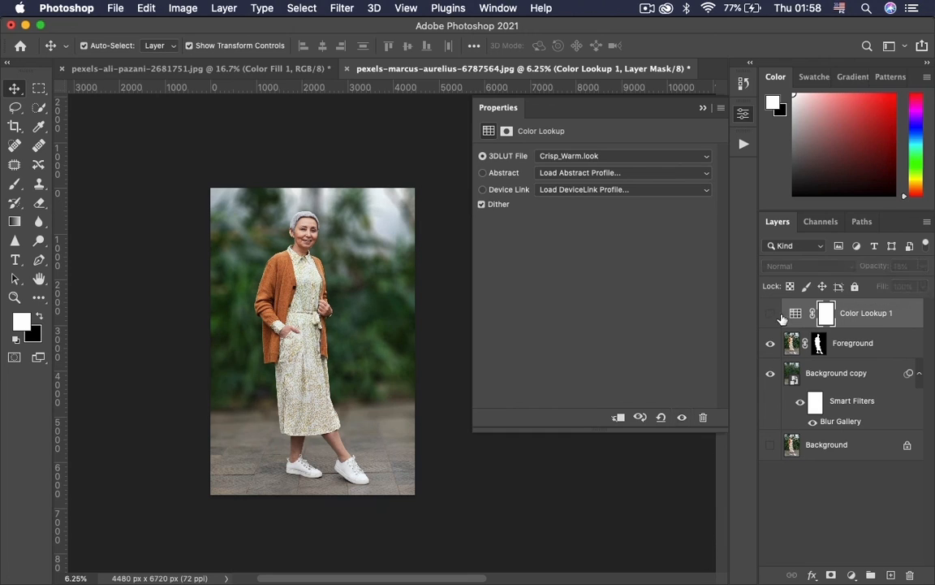
left_click(771, 314)
left_click(771, 313)
left_click(771, 313)
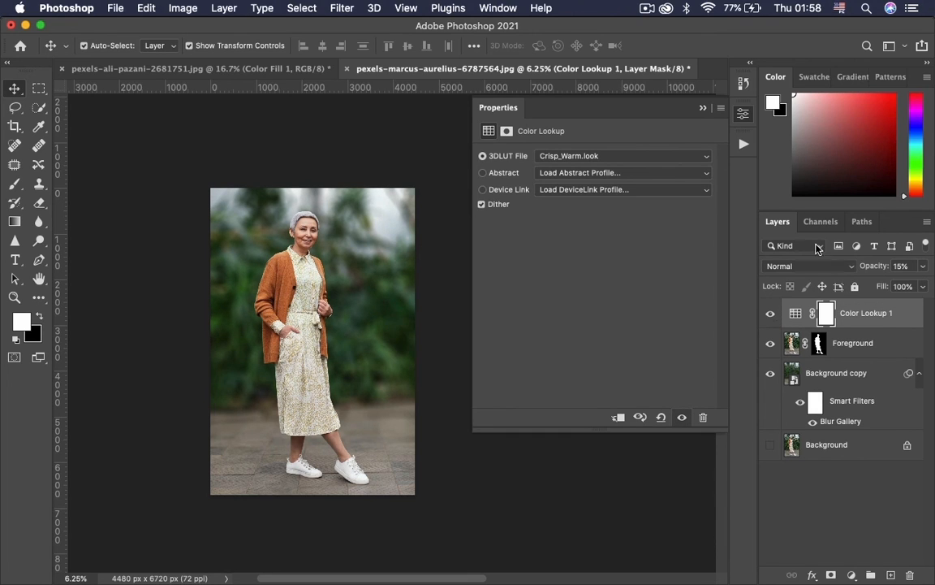